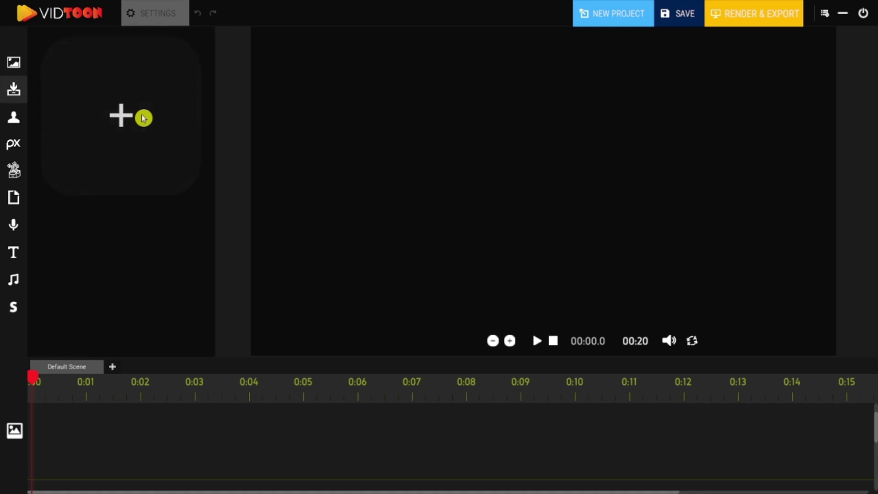
- Import the car showroom image, place it on the canvas and enlarge it to fill the whole frame
{"action": "left_click", "coordinate": [131, 140]}
{"action": "scroll", "coordinate": [503, 221], "scroll_direction": "up", "scroll_amount": 2}
{"action": "double_click", "coordinate": [503, 221]}
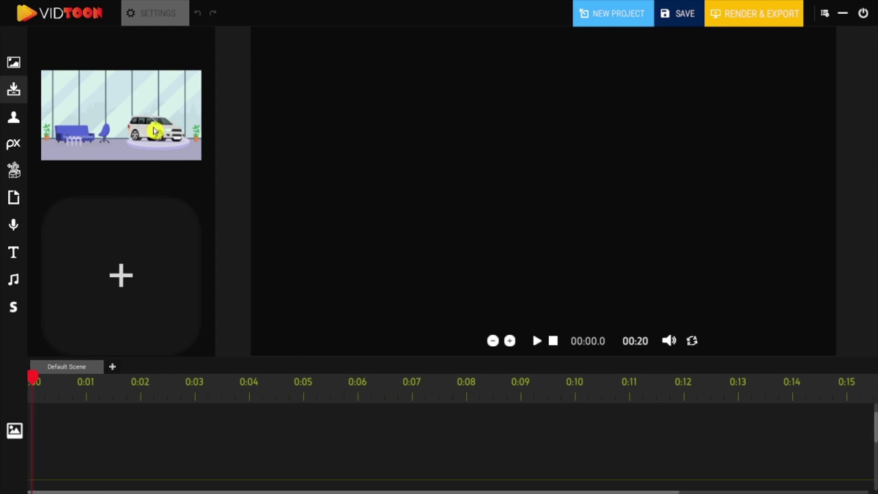
{"action": "left_click_drag", "start_coordinate": [154, 131], "coordinate": [322, 74]}
{"action": "left_click_drag", "start_coordinate": [392, 101], "coordinate": [845, 384]}
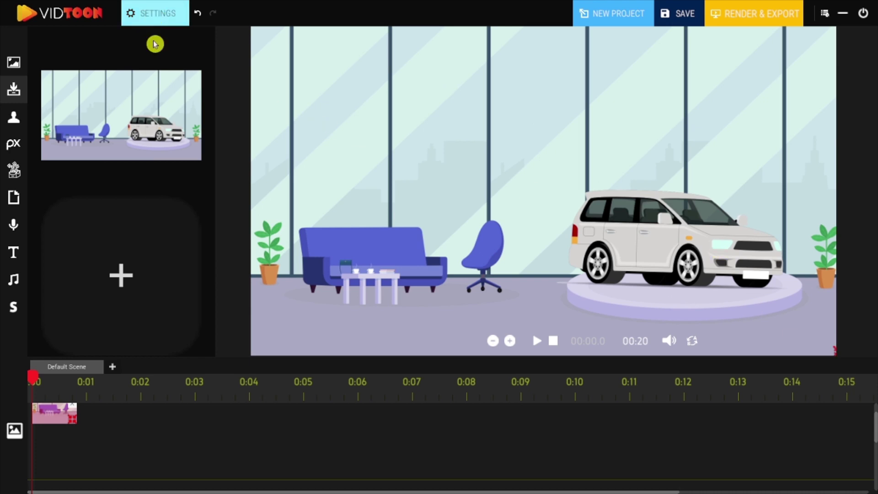
- Open the showroom background's settings and extend its clip on the timeline to a duration of 14.8 seconds
{"action": "left_click", "coordinate": [164, 7]}
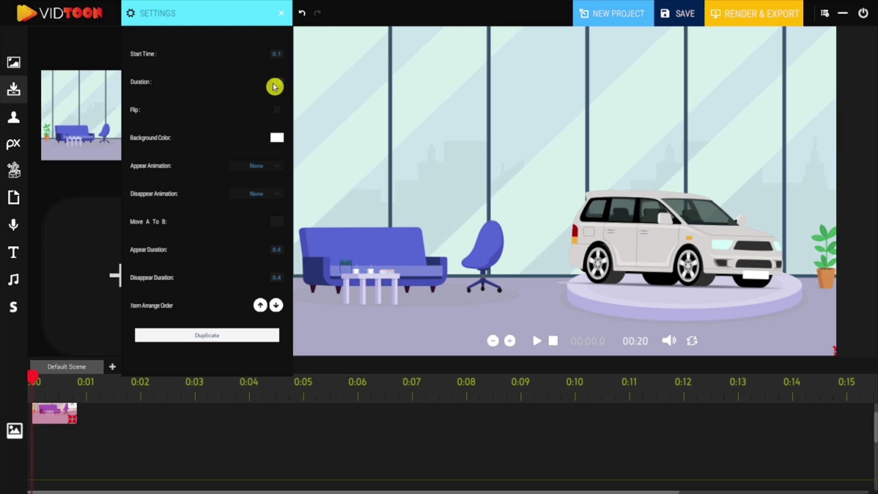
{"action": "left_click_drag", "start_coordinate": [69, 427], "coordinate": [422, 421]}
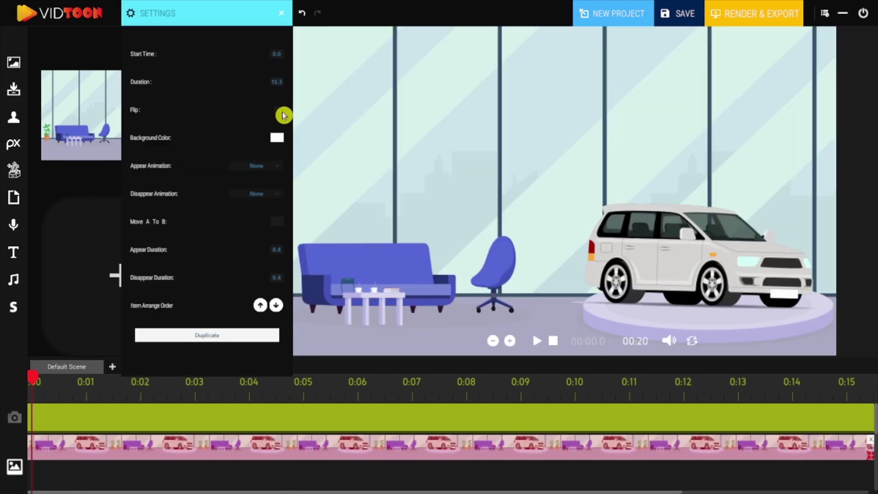
- Try flipping the background on and off, and try a near-white background colour of #FBF4F4
{"action": "left_click", "coordinate": [277, 112]}
{"action": "left_click", "coordinate": [278, 112]}
{"action": "left_click", "coordinate": [277, 139]}
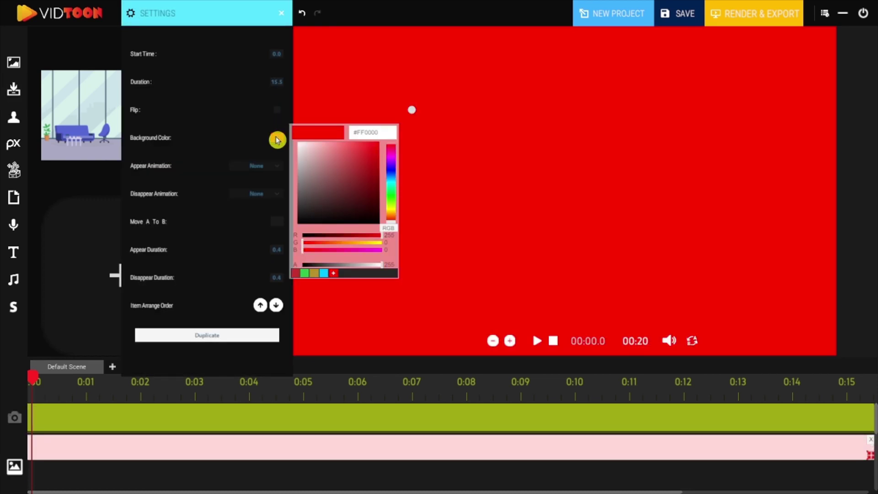
{"action": "left_click", "coordinate": [299, 143]}
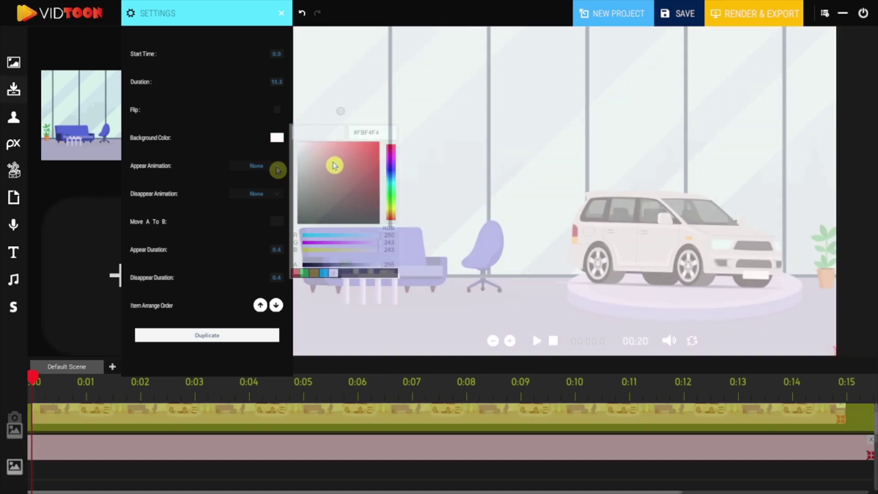
- Set the showroom background's appear animation to Left and its disappear animation to Right
{"action": "left_click", "coordinate": [278, 170]}
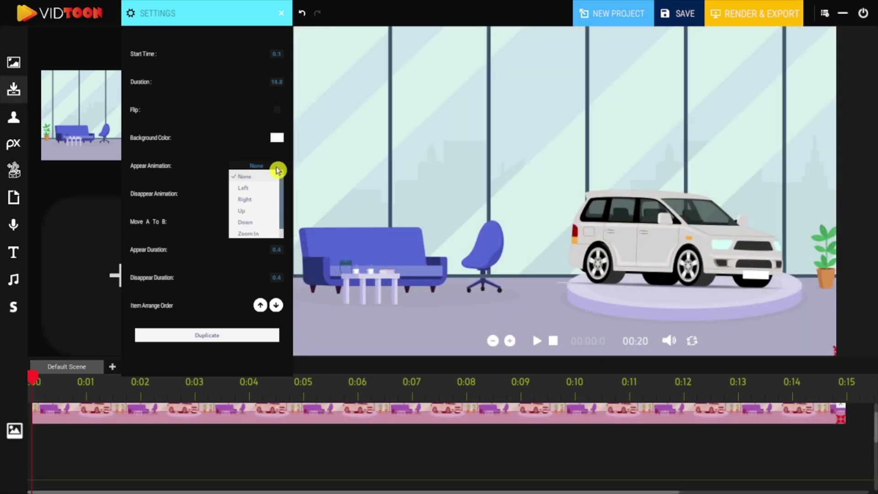
{"action": "left_click", "coordinate": [255, 188]}
{"action": "left_click", "coordinate": [272, 194]}
{"action": "left_click", "coordinate": [245, 228]}
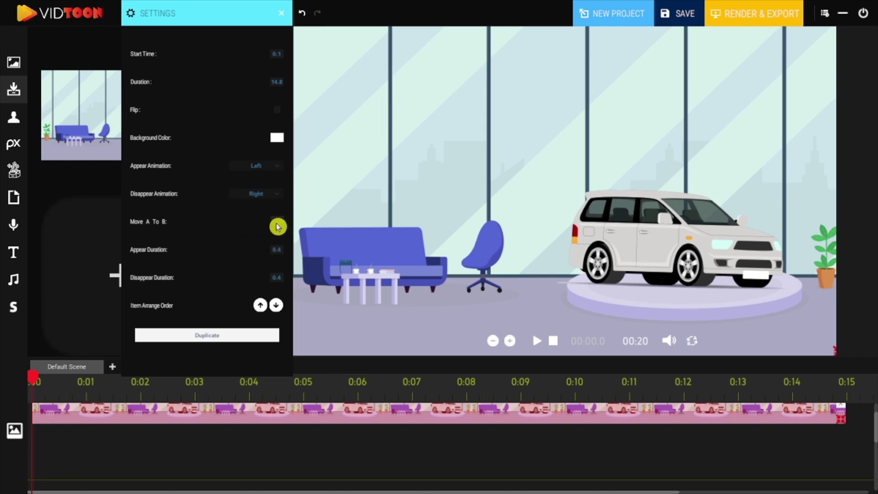
- Try the Move A To B option on the showroom background and switch it off again
{"action": "left_click", "coordinate": [277, 224]}
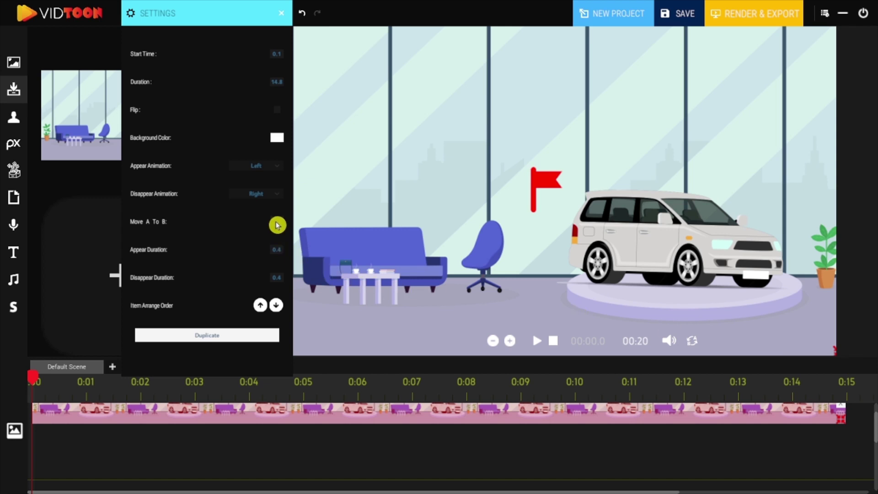
{"action": "left_click", "coordinate": [277, 224]}
- Add the background with the row of parked cars after the showroom clip, enlarge it to fill the canvas, and preview
{"action": "scroll", "coordinate": [334, 449], "scroll_direction": "right", "scroll_amount": 3}
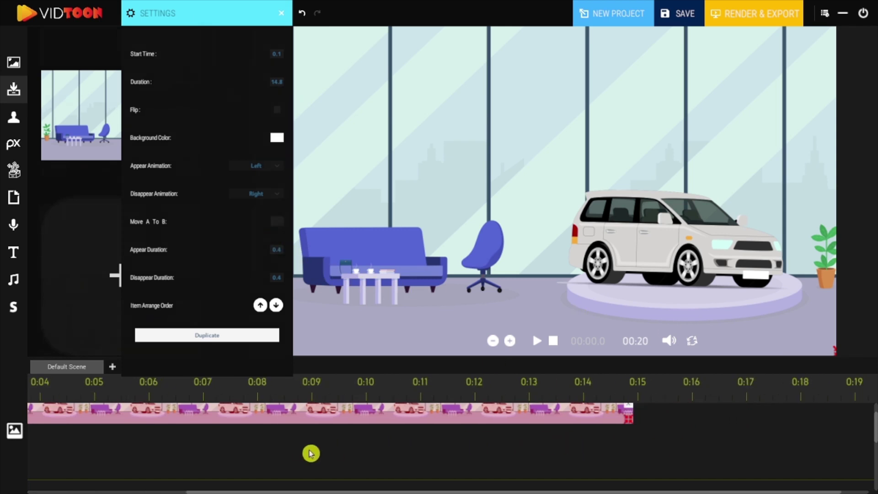
{"action": "left_click", "coordinate": [13, 62]}
{"action": "left_click_drag", "start_coordinate": [143, 151], "coordinate": [369, 96]}
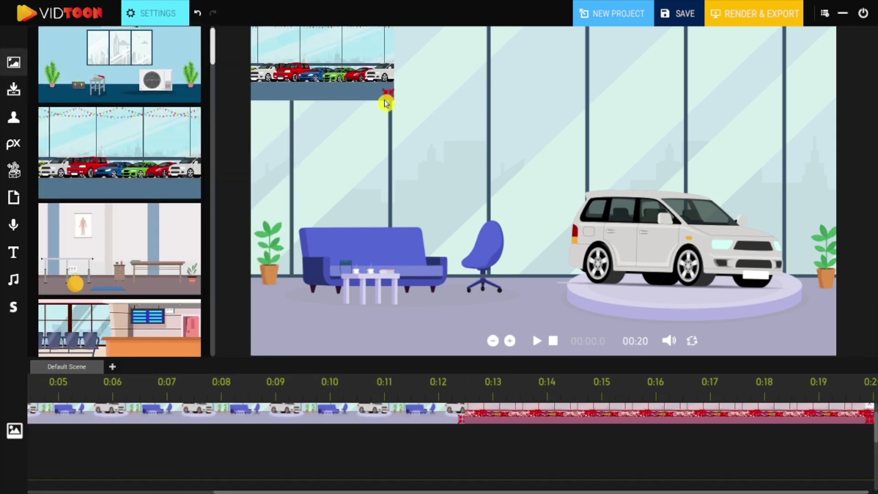
{"action": "left_click_drag", "start_coordinate": [519, 184], "coordinate": [844, 382]}
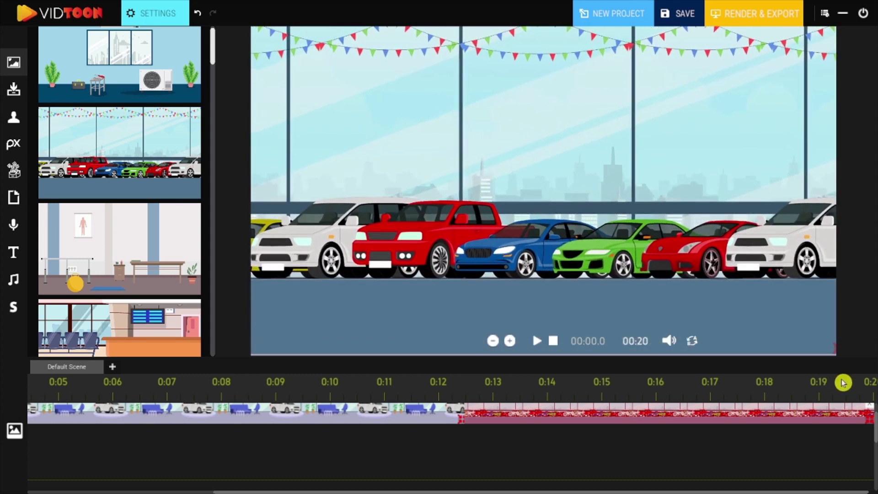
{"action": "left_click", "coordinate": [553, 341]}
{"action": "left_click", "coordinate": [537, 341]}
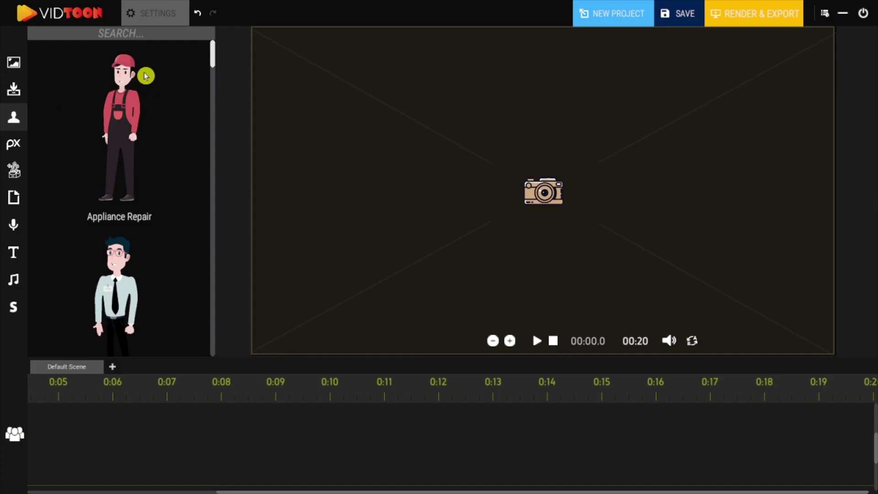
- Add the Car Dealer character using a search for "car" and place it enlarged in front of the blue sofa
{"action": "left_click_drag", "start_coordinate": [213, 50], "coordinate": [215, 111]}
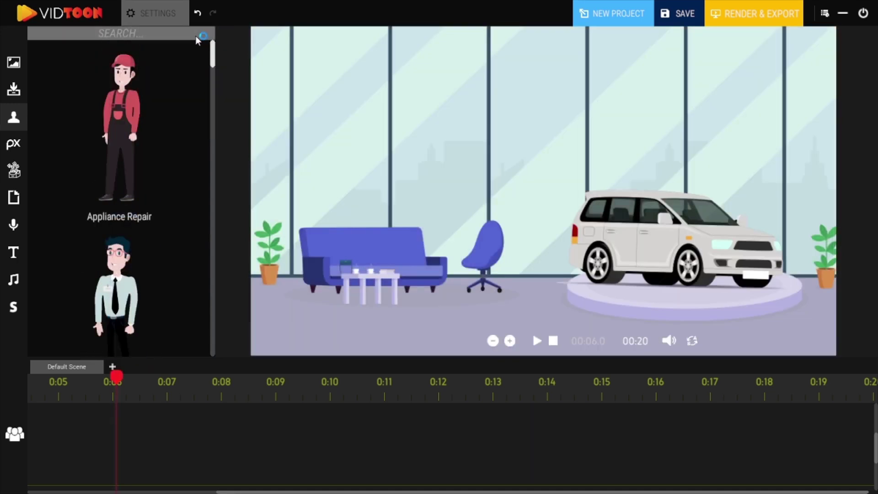
{"action": "left_click", "coordinate": [197, 32]}
{"action": "type", "text": "car"}
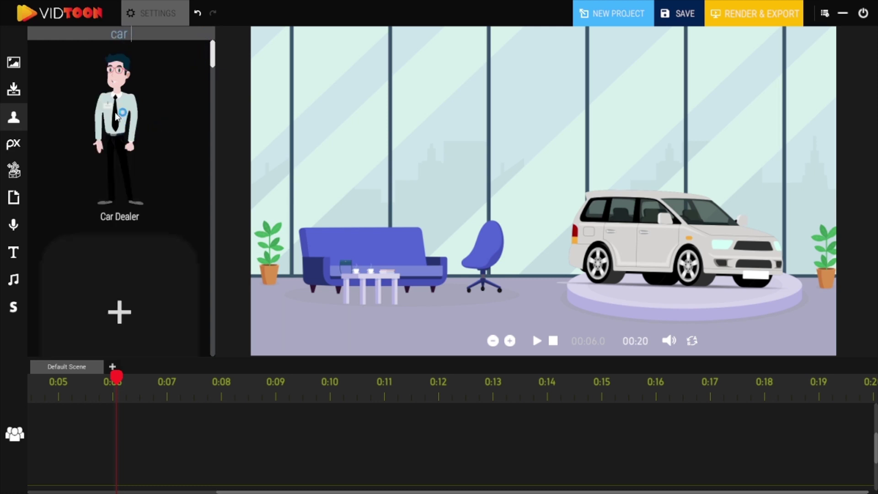
{"action": "left_click_drag", "start_coordinate": [117, 116], "coordinate": [212, 100]}
{"action": "left_click_drag", "start_coordinate": [569, 153], "coordinate": [570, 158]}
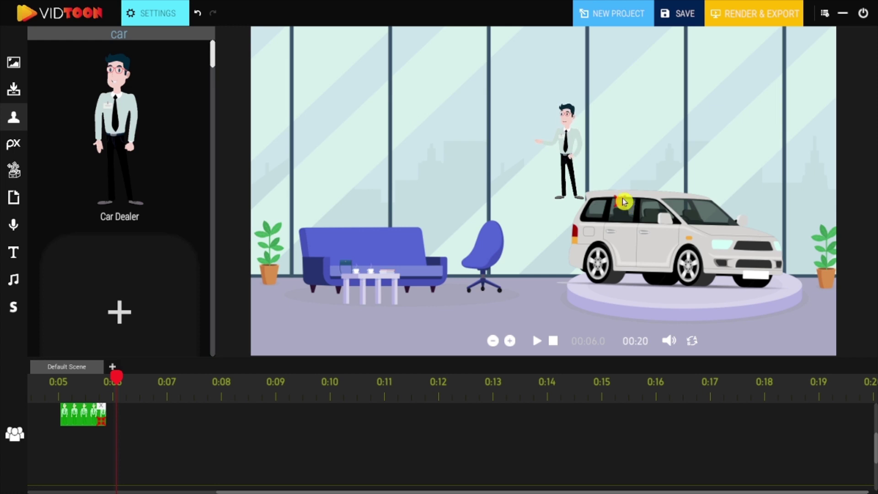
{"action": "left_click_drag", "start_coordinate": [624, 199], "coordinate": [805, 348]}
{"action": "left_click_drag", "start_coordinate": [699, 260], "coordinate": [333, 201]}
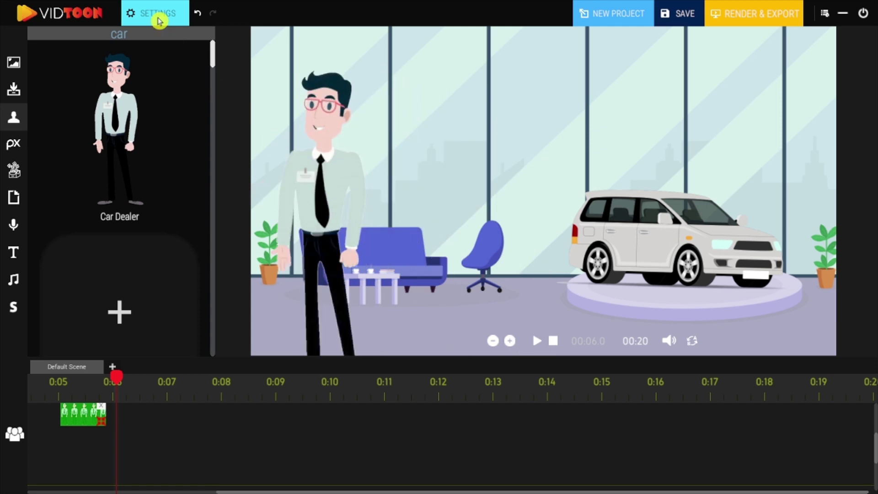
- Change the Car Dealer's animation to the Speaking variant of the curly-haired, bearded dealer
{"action": "left_click", "coordinate": [160, 19]}
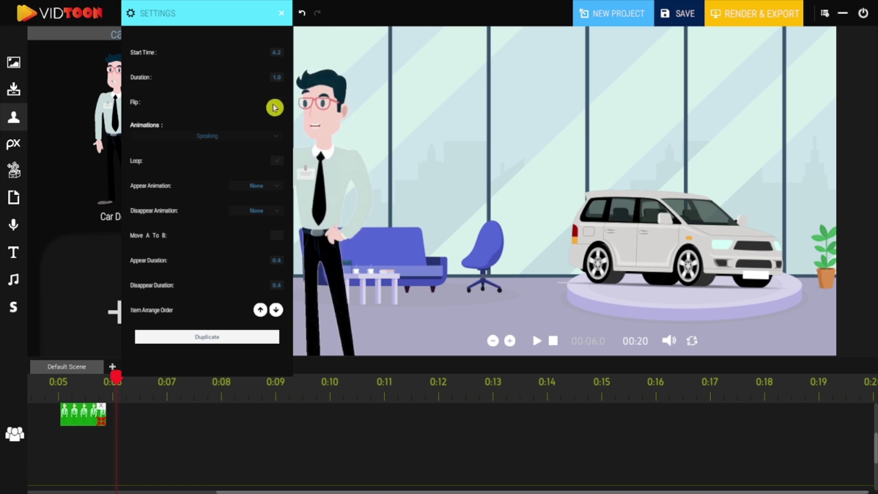
{"action": "left_click", "coordinate": [276, 137]}
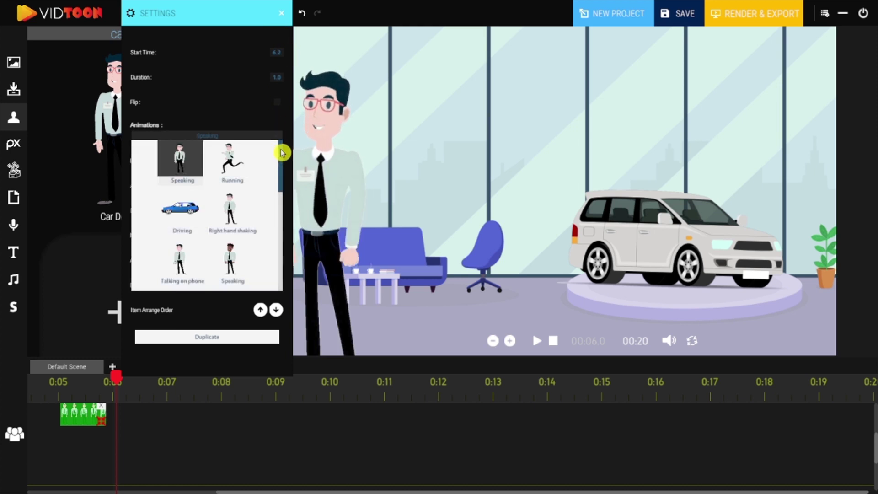
{"action": "left_click_drag", "start_coordinate": [281, 160], "coordinate": [283, 178]}
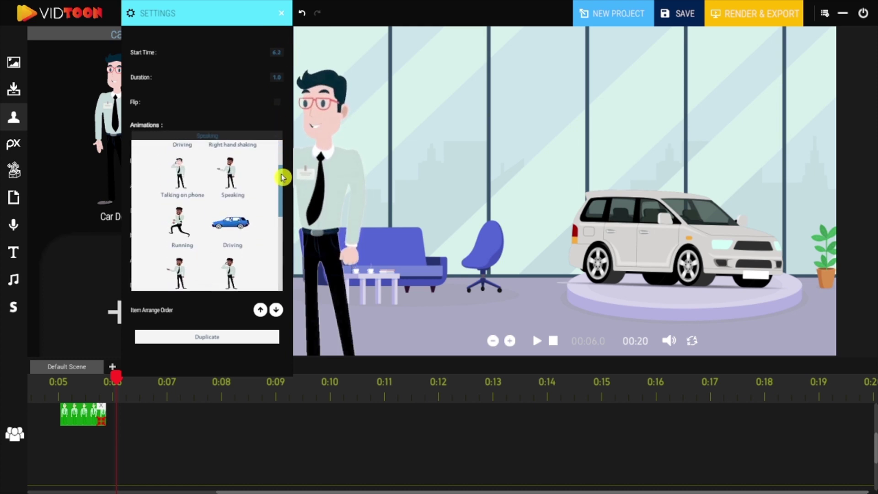
{"action": "left_click", "coordinate": [232, 183]}
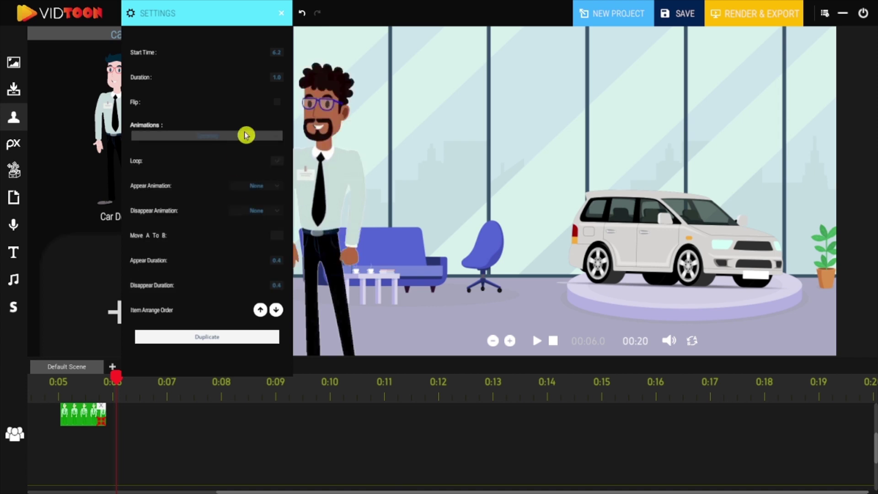
- Look through the Car Dealer's appear and disappear animation options, keeping the appear animation at None
{"action": "left_click", "coordinate": [275, 189]}
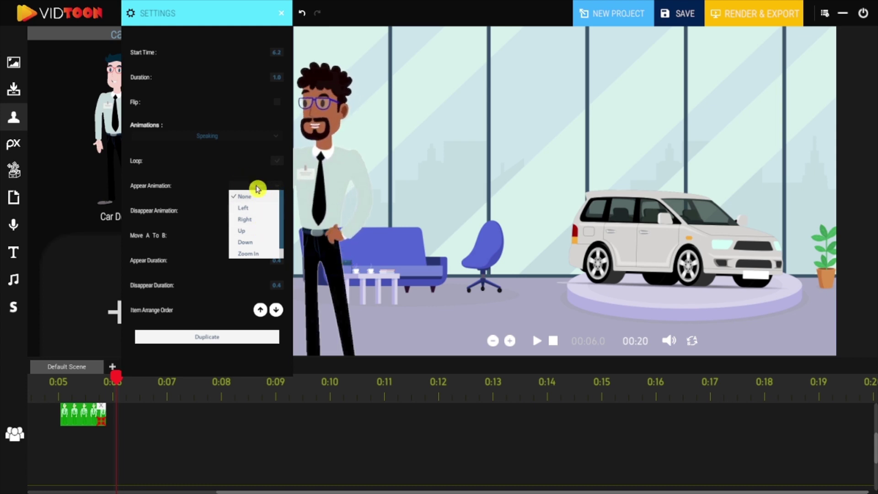
{"action": "left_click", "coordinate": [245, 196]}
{"action": "left_click", "coordinate": [255, 216]}
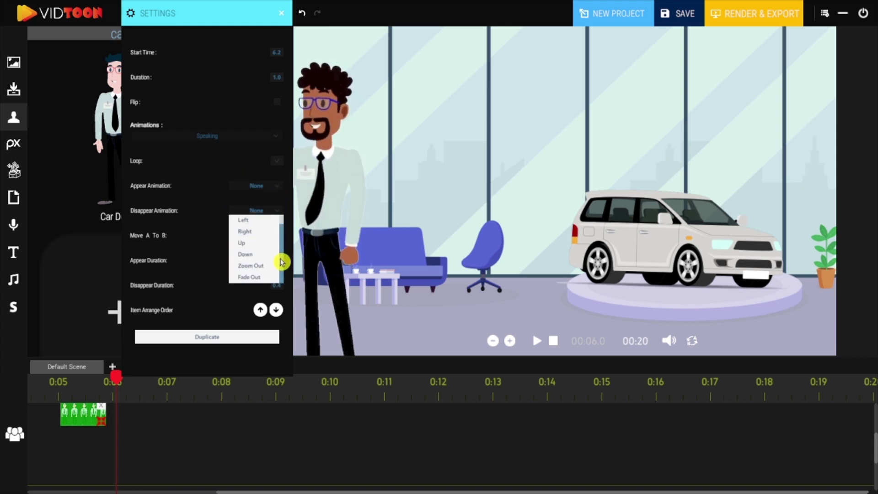
{"action": "left_click", "coordinate": [215, 193]}
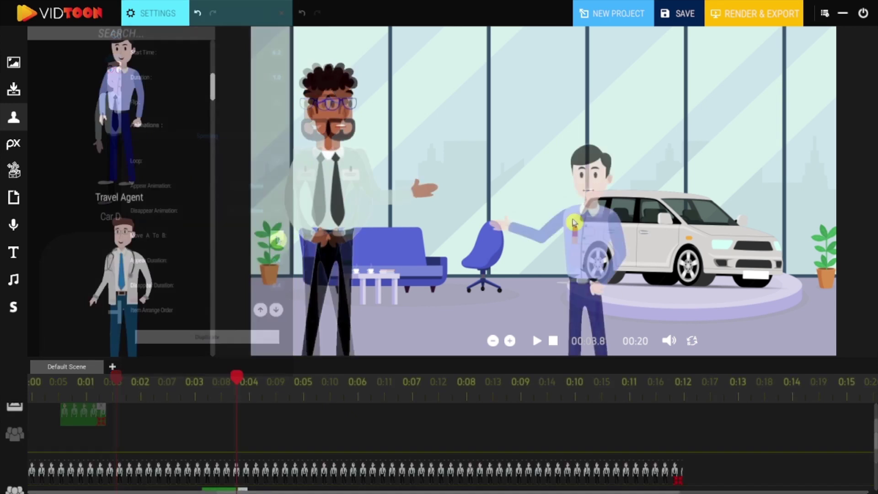
- Position the Travel Agent character between the dealer and the white car, and play the scene
{"action": "left_click_drag", "start_coordinate": [515, 176], "coordinate": [516, 215]}
{"action": "left_click", "coordinate": [536, 341]}
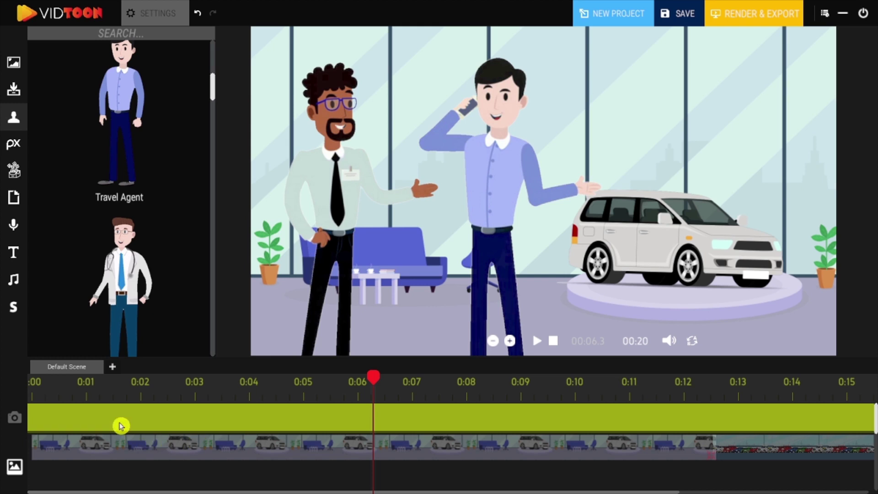
- Add a camera at 2 seconds on the camera track and extend it to 4 seconds
{"action": "left_click", "coordinate": [120, 425]}
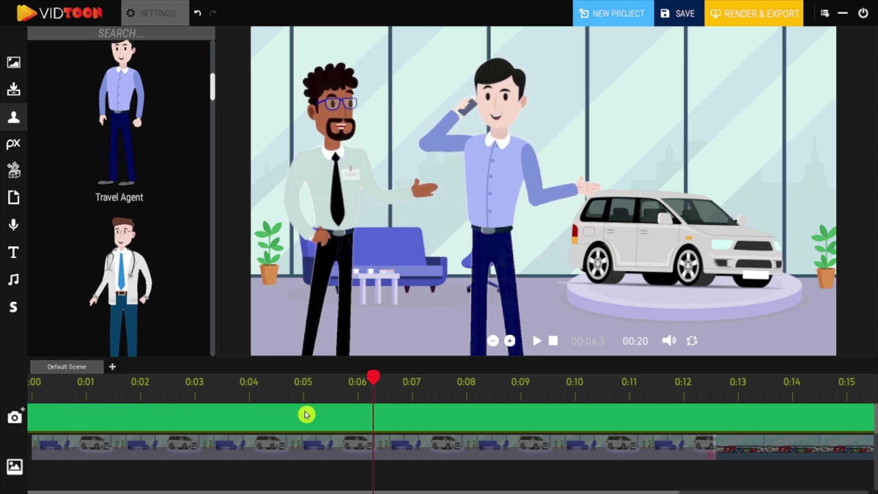
{"action": "left_click_drag", "start_coordinate": [370, 381], "coordinate": [140, 391]}
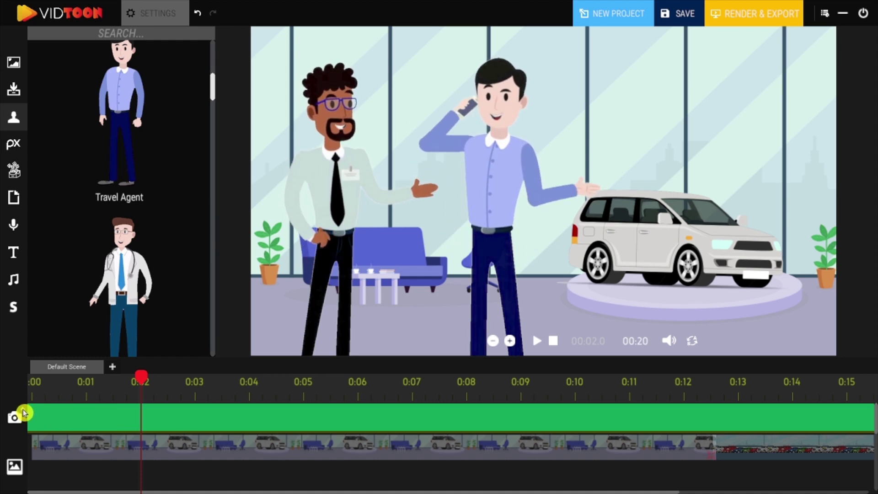
{"action": "left_click", "coordinate": [24, 412]}
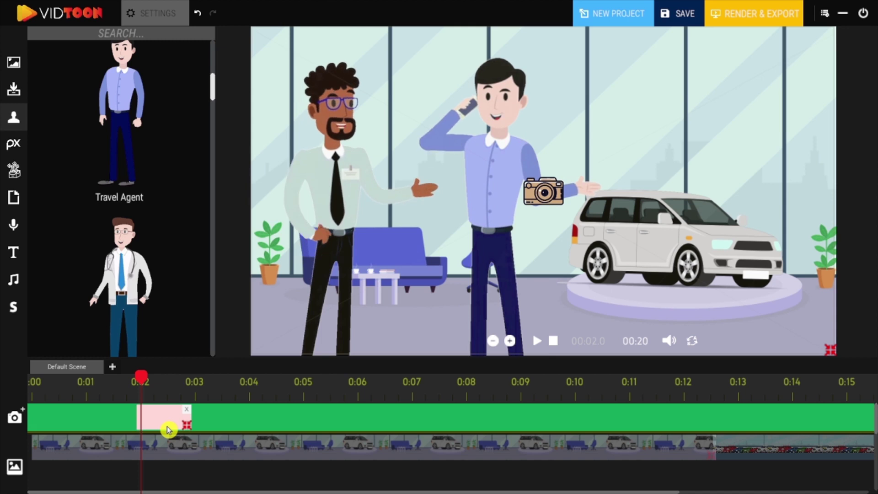
{"action": "left_click_drag", "start_coordinate": [187, 423], "coordinate": [250, 426]}
- Shrink the camera frame to the upper bodies of the two characters and preview the zoom
{"action": "left_click_drag", "start_coordinate": [801, 342], "coordinate": [589, 251]}
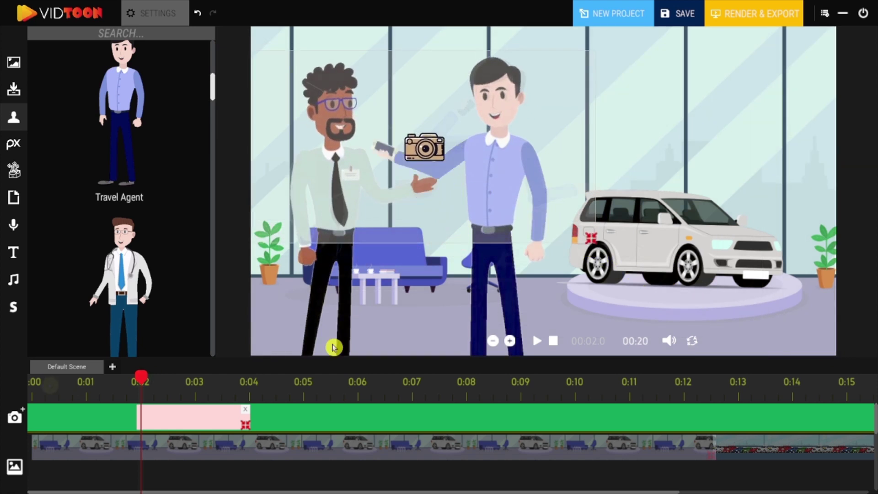
{"action": "left_click", "coordinate": [536, 342]}
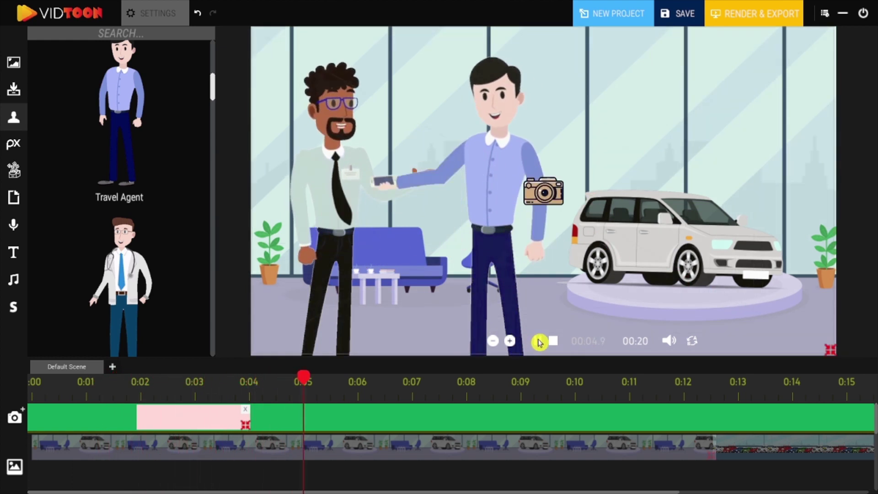
{"action": "left_click", "coordinate": [539, 341]}
- Add a second camera at 4 seconds, extend it to 6 seconds and play the camera movement
{"action": "left_click_drag", "start_coordinate": [308, 379], "coordinate": [248, 396]}
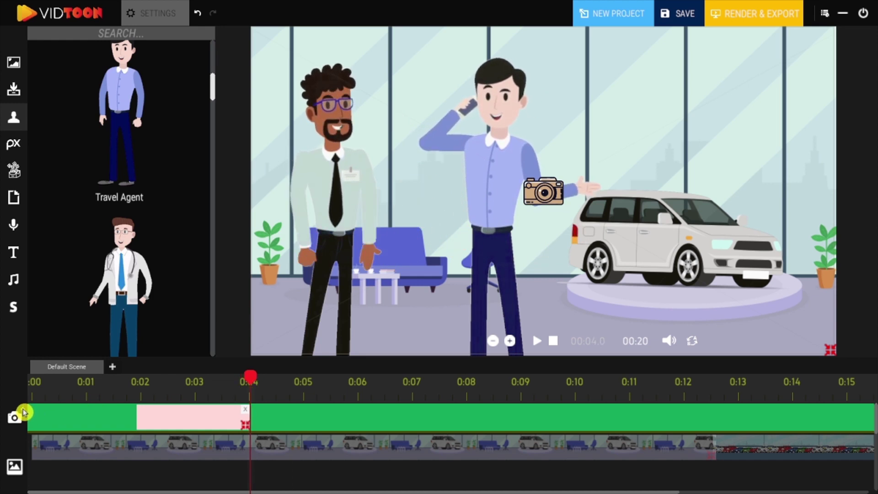
{"action": "left_click", "coordinate": [22, 412]}
{"action": "left_click_drag", "start_coordinate": [298, 427], "coordinate": [360, 427]}
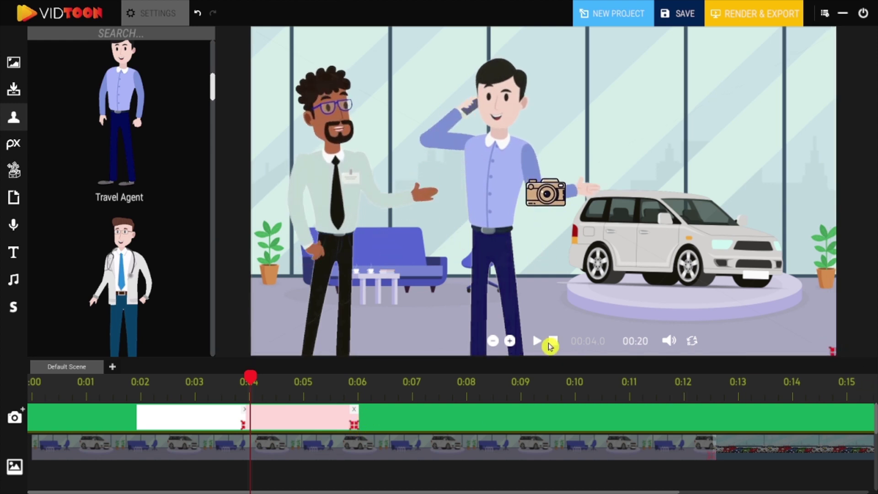
{"action": "left_click", "coordinate": [538, 342]}
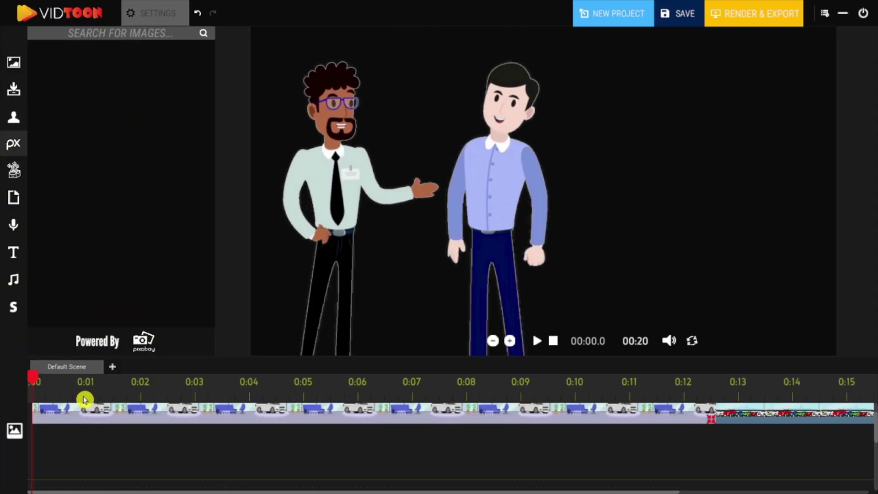
- Move the playhead to about 1.2 seconds and search the Pixabay images for "question"
{"action": "left_click", "coordinate": [94, 384]}
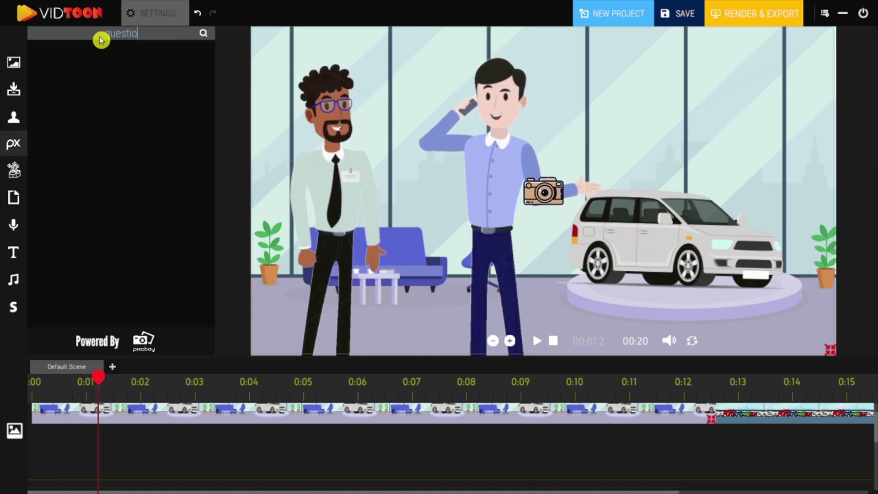
{"action": "left_click", "coordinate": [204, 33]}
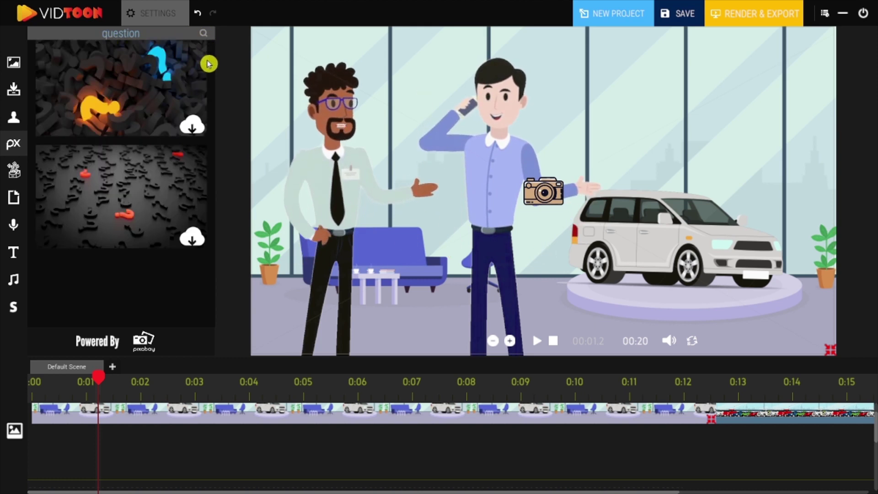
- Download the Pixabay picture of red warning-triangle signs with question marks
{"action": "left_click_drag", "start_coordinate": [216, 96], "coordinate": [212, 285]}
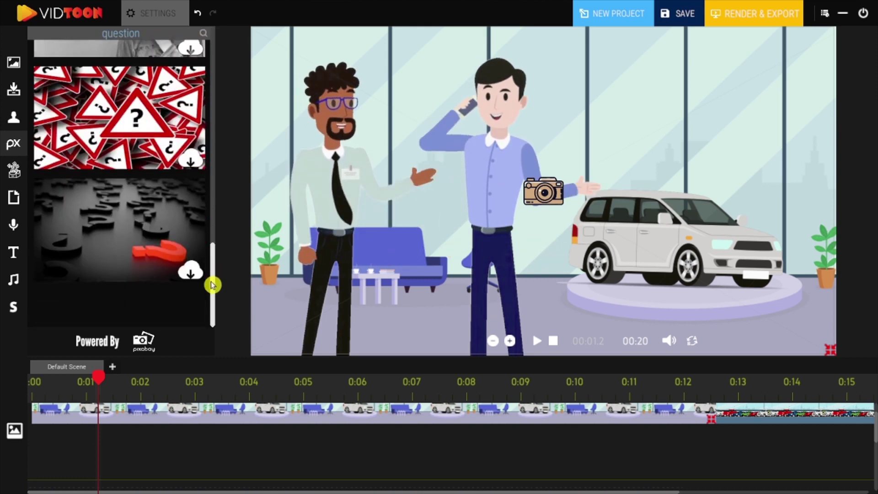
{"action": "left_click", "coordinate": [190, 159]}
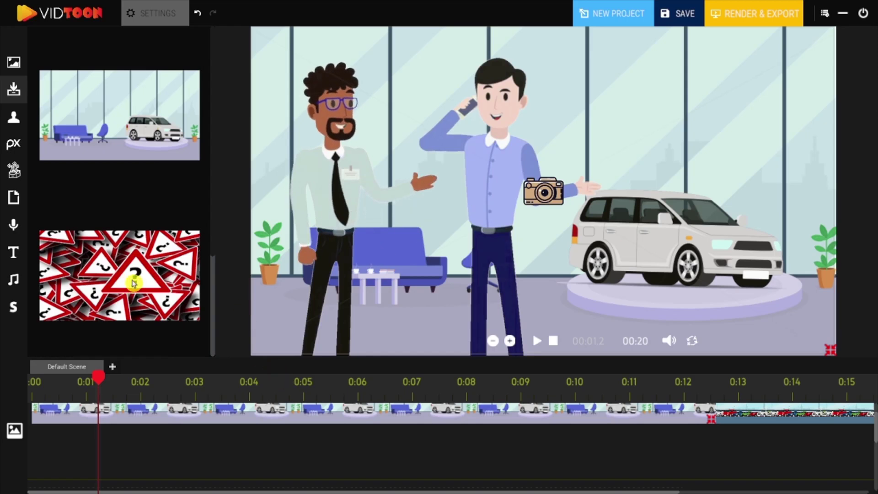
- Place the question-mark sign picture above the car at the playhead, duplicate its clip, and delete both clips
{"action": "left_click", "coordinate": [120, 277]}
{"action": "left_click", "coordinate": [159, 12]}
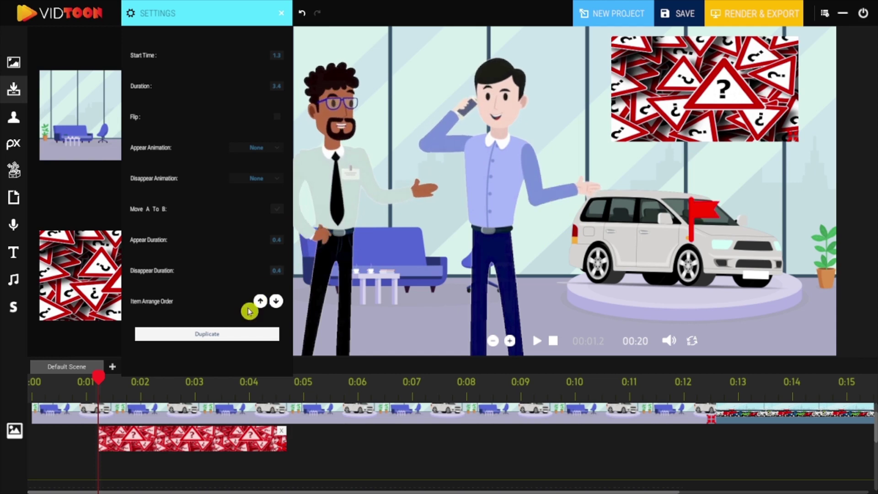
{"action": "left_click", "coordinate": [222, 336]}
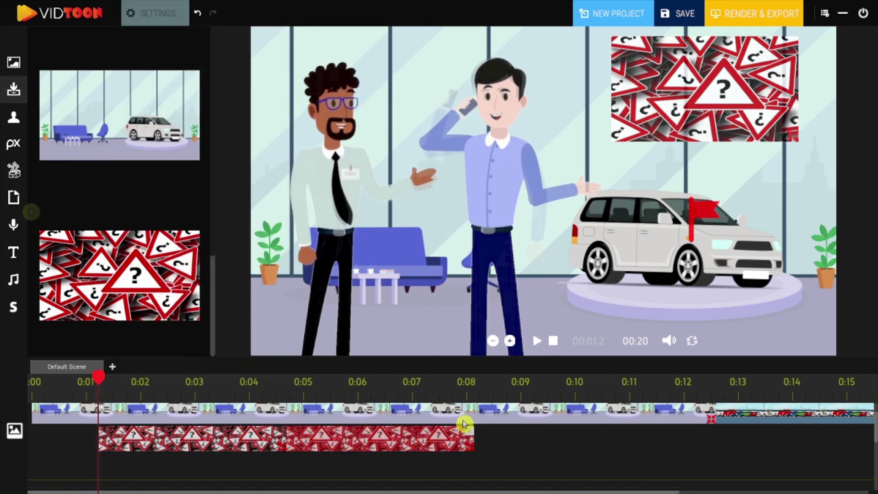
{"action": "key", "text": "Delete"}
- Search the IconFinder icons for "Money"
{"action": "left_click", "coordinate": [14, 169]}
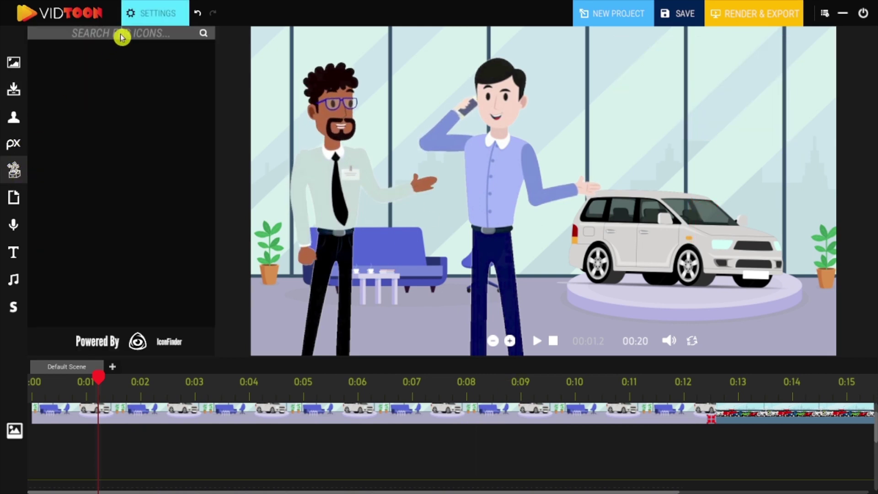
{"action": "left_click", "coordinate": [122, 36]}
{"action": "type", "text": "Money"}
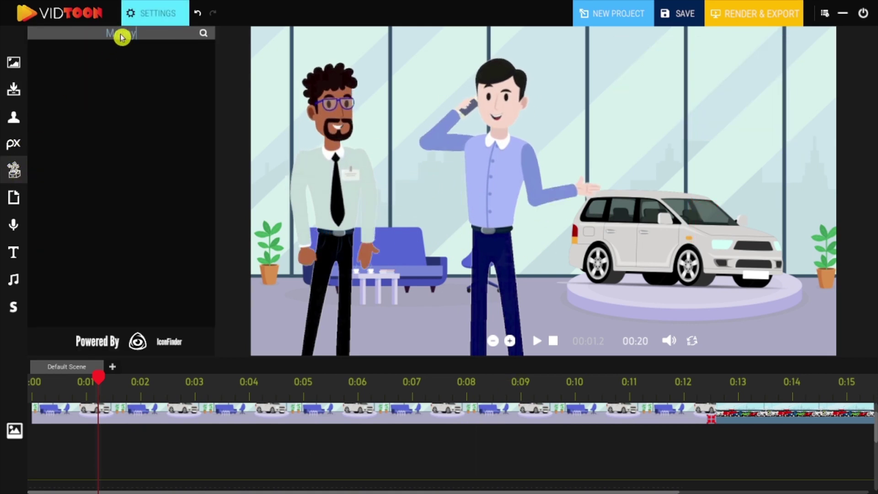
{"action": "key", "text": "Return"}
- Download the icon of a green dollar bill with gold coin stacks and place it in the scene above the car
{"action": "left_click_drag", "start_coordinate": [215, 143], "coordinate": [220, 67]}
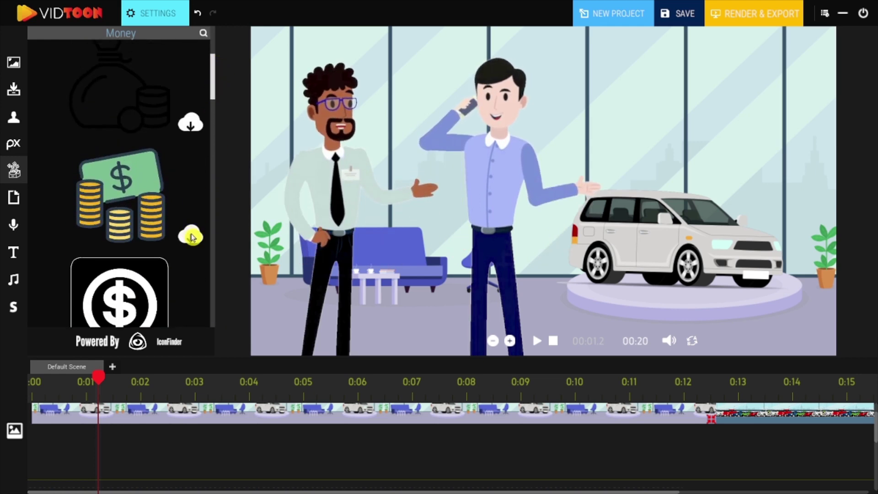
{"action": "left_click", "coordinate": [189, 234]}
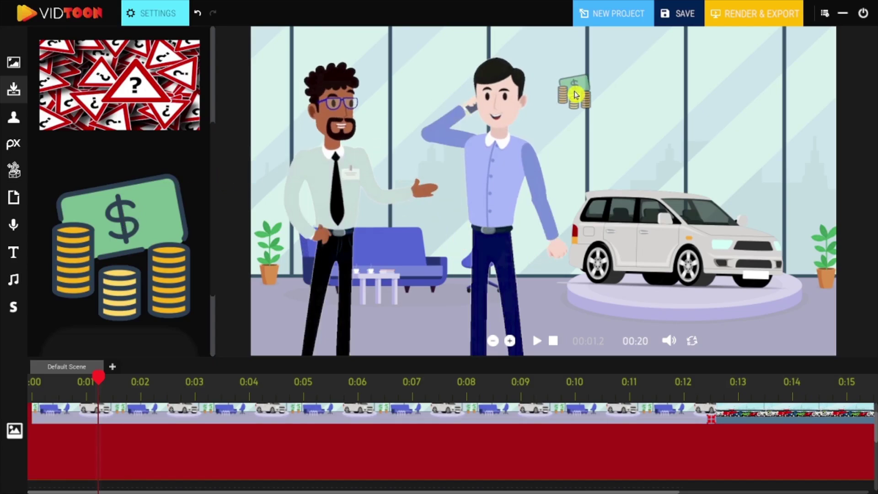
{"action": "left_click_drag", "start_coordinate": [129, 446], "coordinate": [470, 438]}
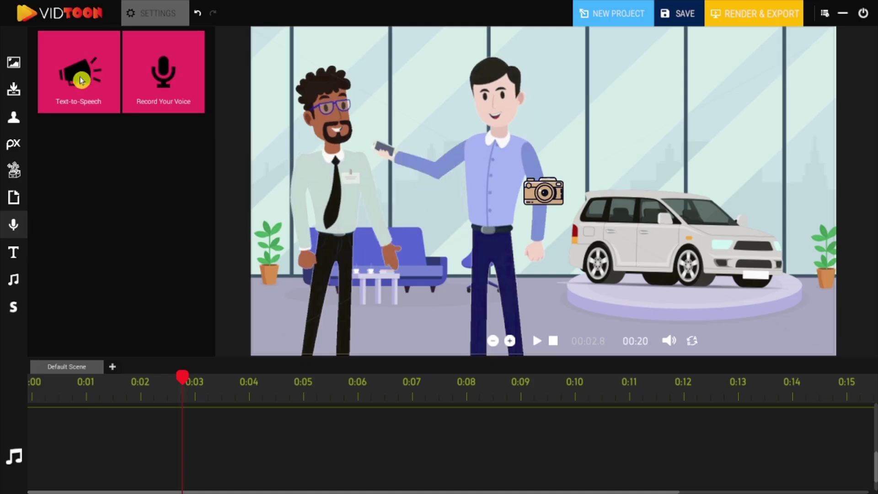
- Add a text-to-speech clip from 2 to 8 seconds on the audio track and set its voice to Microsoft David Desktop
{"action": "left_click_drag", "start_coordinate": [82, 82], "coordinate": [452, 425]}
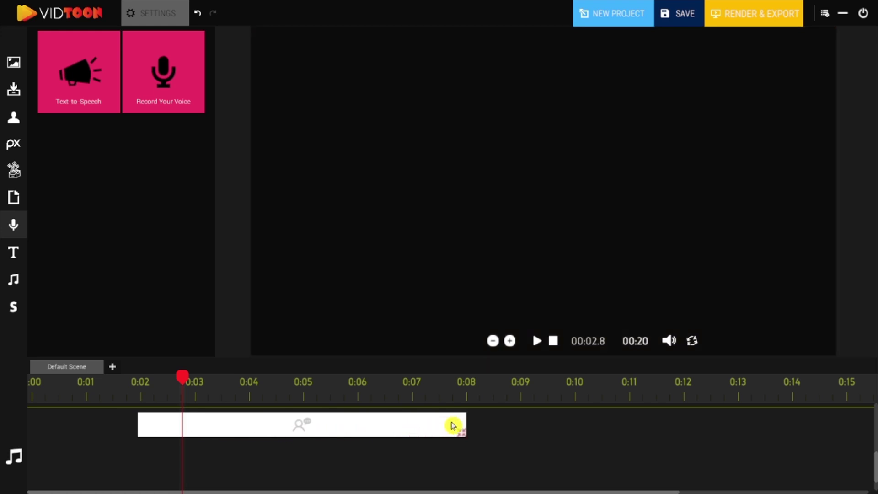
{"action": "left_click", "coordinate": [447, 425]}
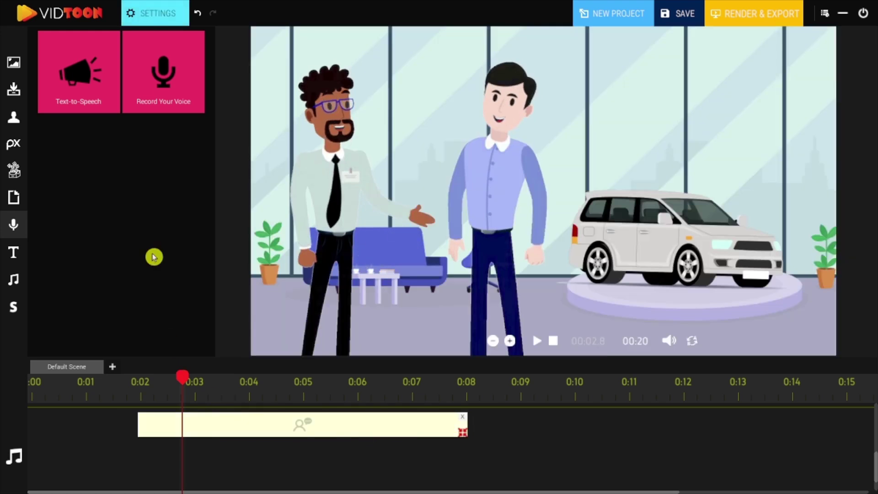
{"action": "left_click", "coordinate": [147, 20]}
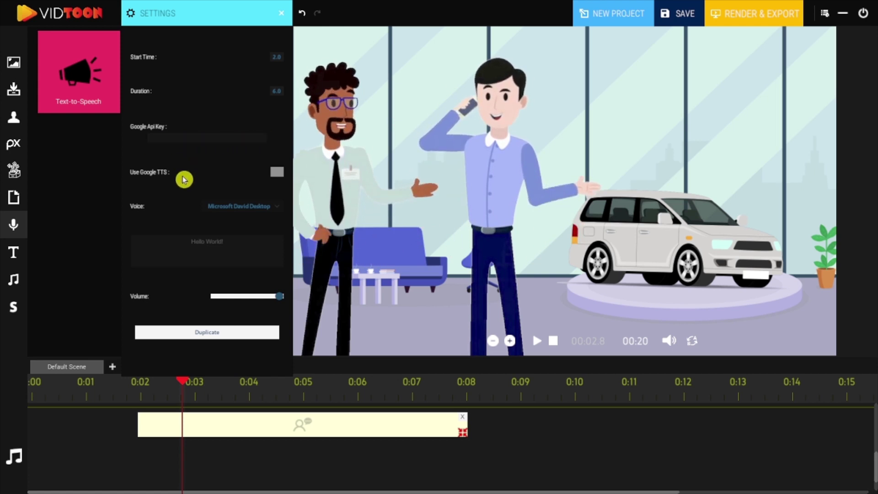
{"action": "left_click", "coordinate": [258, 210]}
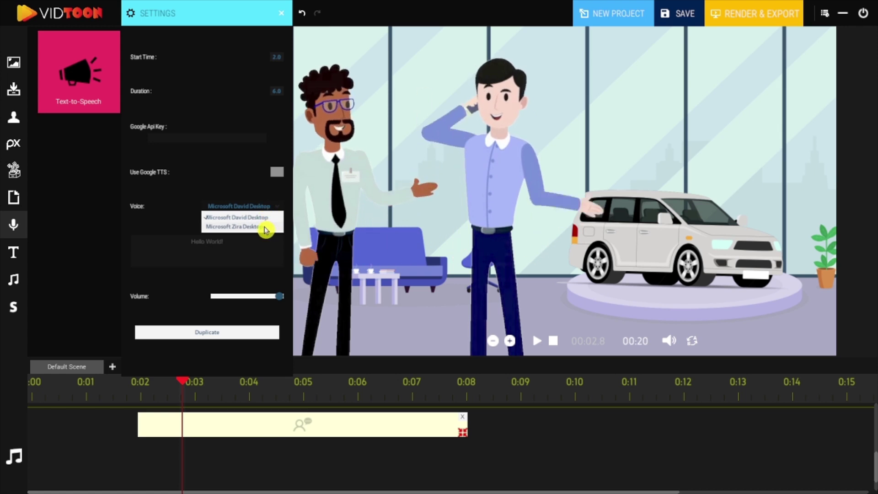
{"action": "left_click", "coordinate": [265, 227]}
{"action": "left_click", "coordinate": [268, 206]}
{"action": "left_click", "coordinate": [258, 217]}
- Replace the text-to-speech wording with "Are You looking for a good car"
{"action": "left_click_drag", "start_coordinate": [225, 241], "coordinate": [184, 243]}
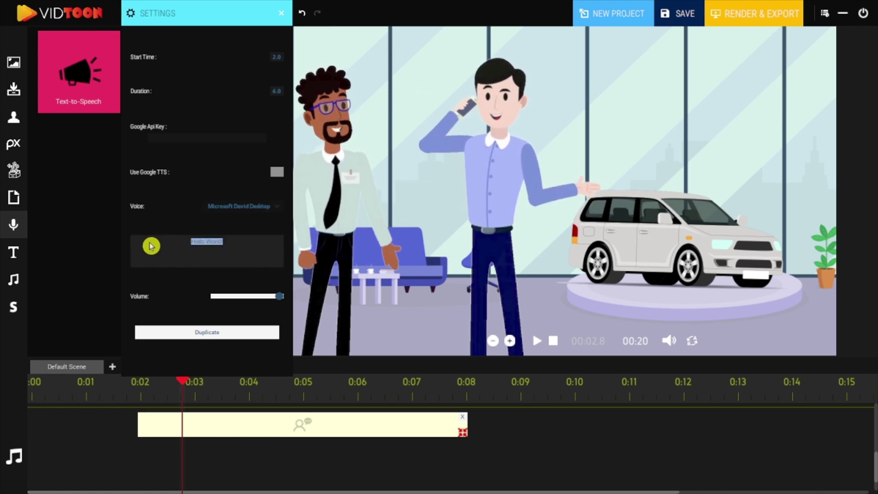
{"action": "type", "text": "Are You looking"}
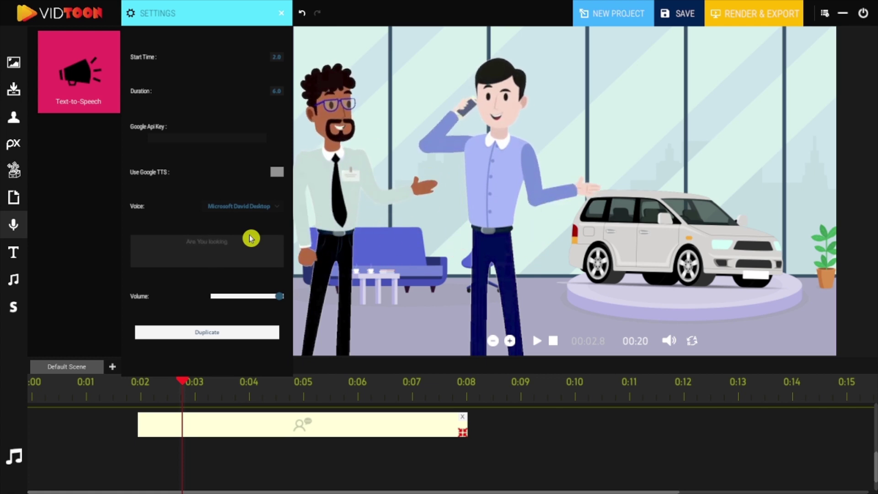
{"action": "type", "text": " for a good c"}
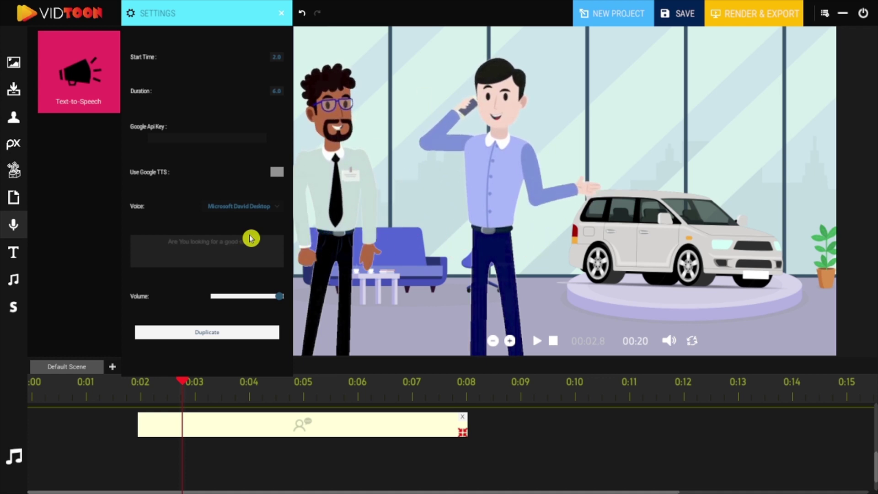
{"action": "type", "text": "ar"}
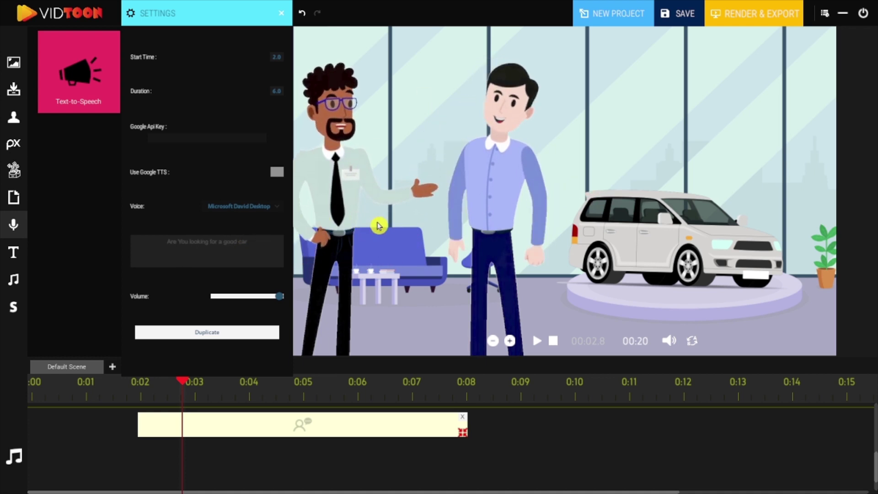
{"action": "left_click", "coordinate": [379, 255]}
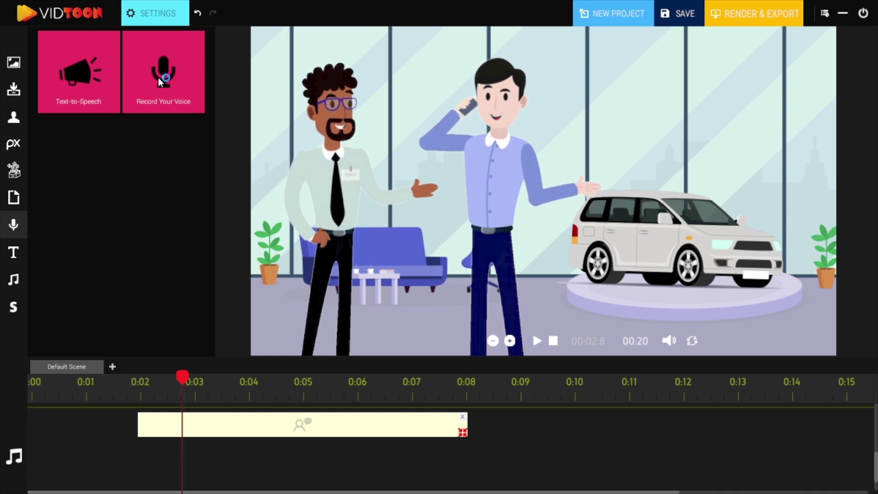
- Add a voice recording clip starting at 2.3 seconds, and remove both voice clips from the audio track
{"action": "left_click_drag", "start_coordinate": [166, 78], "coordinate": [288, 465]}
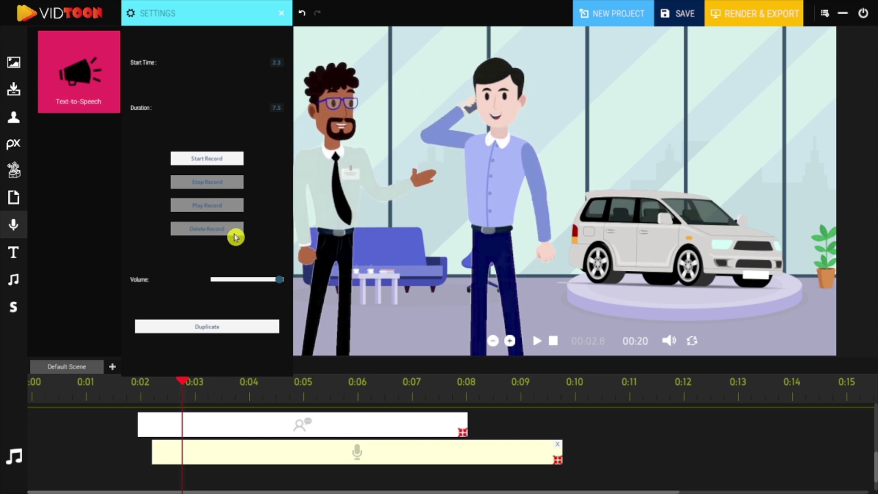
{"action": "left_click", "coordinate": [281, 17]}
{"action": "left_click", "coordinate": [557, 459]}
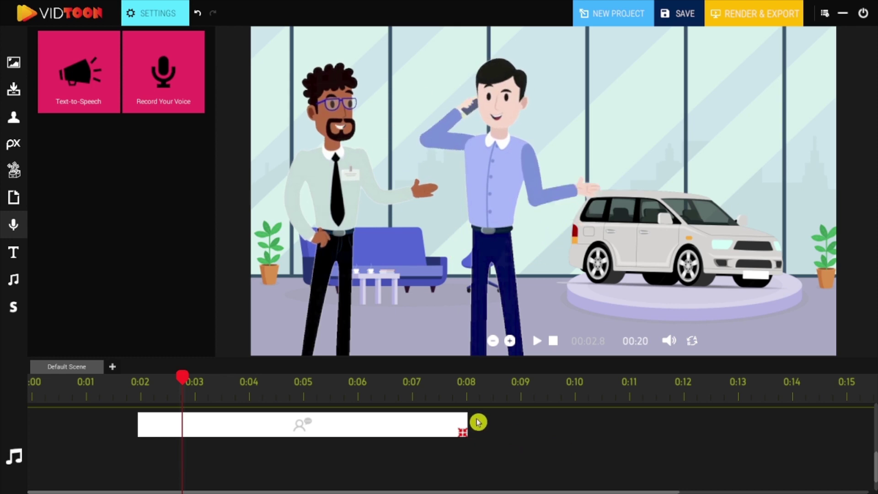
{"action": "left_click", "coordinate": [464, 421]}
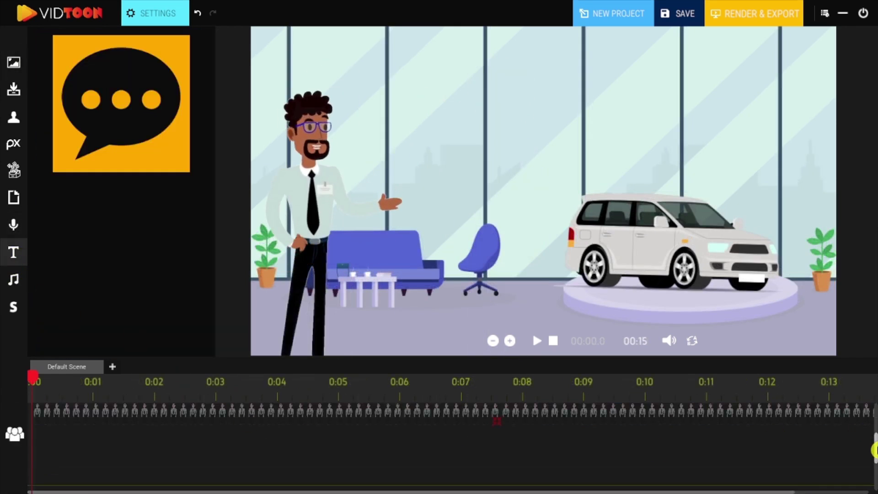
- Add a text clip from 1 to 5 seconds, set its wording to "Are you looking" and play the preview
{"action": "left_click_drag", "start_coordinate": [874, 451], "coordinate": [874, 462]}
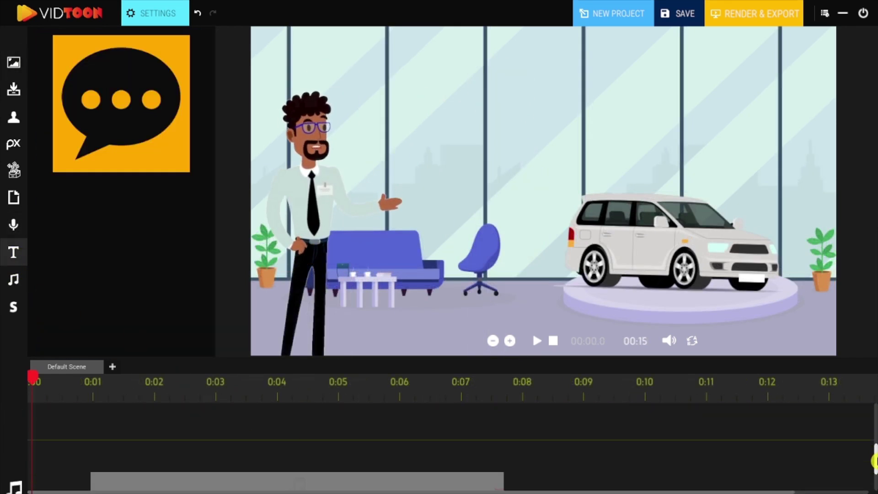
{"action": "left_click_drag", "start_coordinate": [94, 106], "coordinate": [174, 435]}
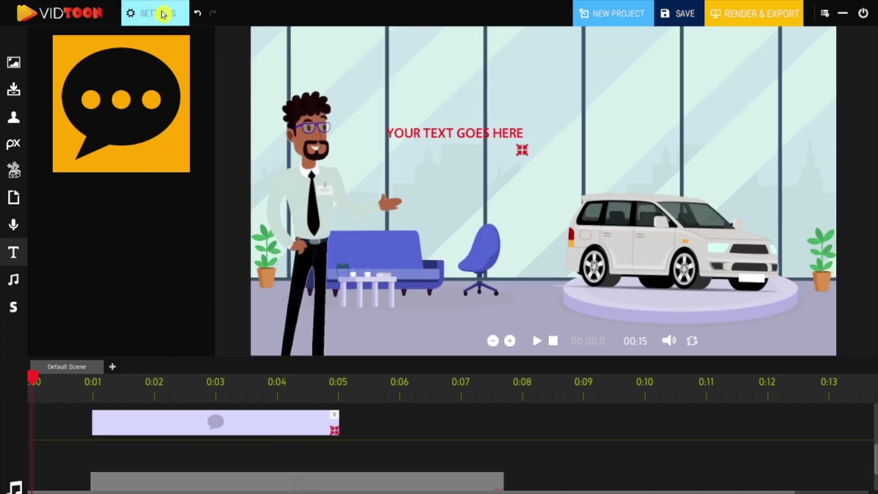
{"action": "left_click", "coordinate": [163, 14]}
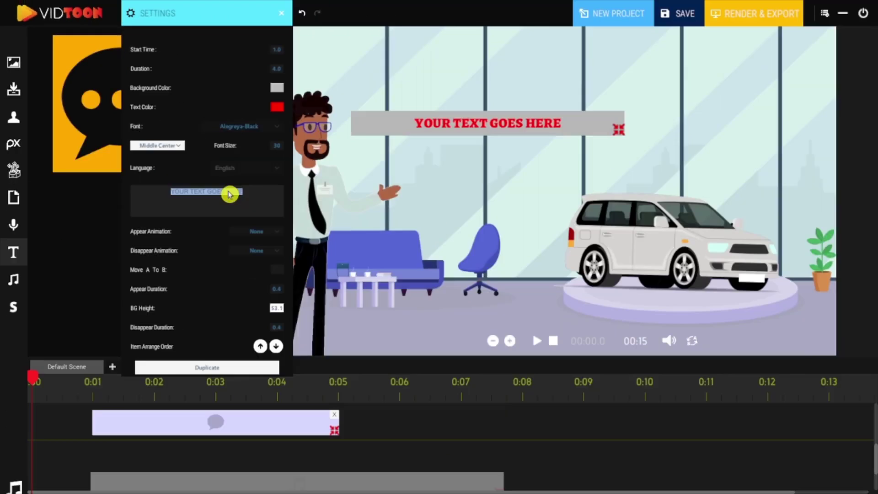
{"action": "type", "text": "Are you looking"}
{"action": "left_click", "coordinate": [537, 341]}
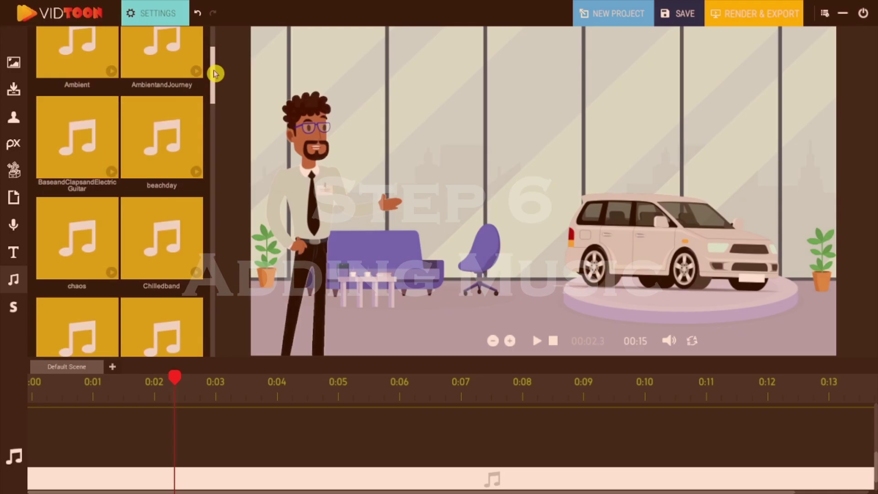
- Add a library music track at the start of the music timeline and stretch it along the video
{"action": "left_click_drag", "start_coordinate": [215, 72], "coordinate": [212, 149]}
{"action": "left_click_drag", "start_coordinate": [183, 256], "coordinate": [34, 439]}
{"action": "left_click_drag", "start_coordinate": [208, 435], "coordinate": [745, 449]}
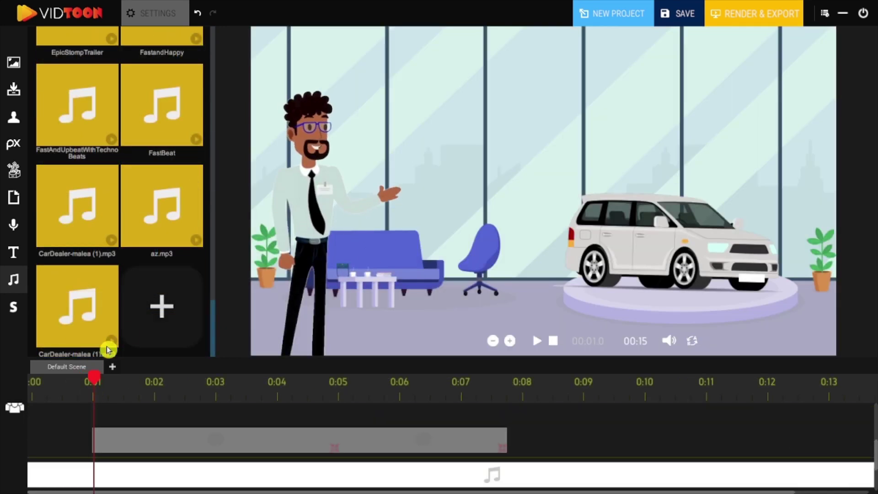
- Lower the music clip's volume to about 40 percent and play the video from the start
{"action": "left_click", "coordinate": [159, 313]}
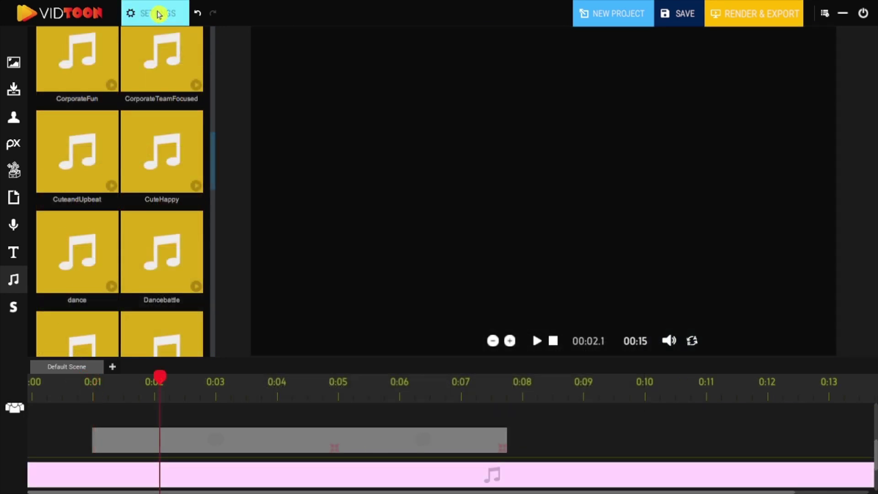
{"action": "left_click", "coordinate": [158, 398]}
{"action": "left_click_drag", "start_coordinate": [283, 257], "coordinate": [241, 255]}
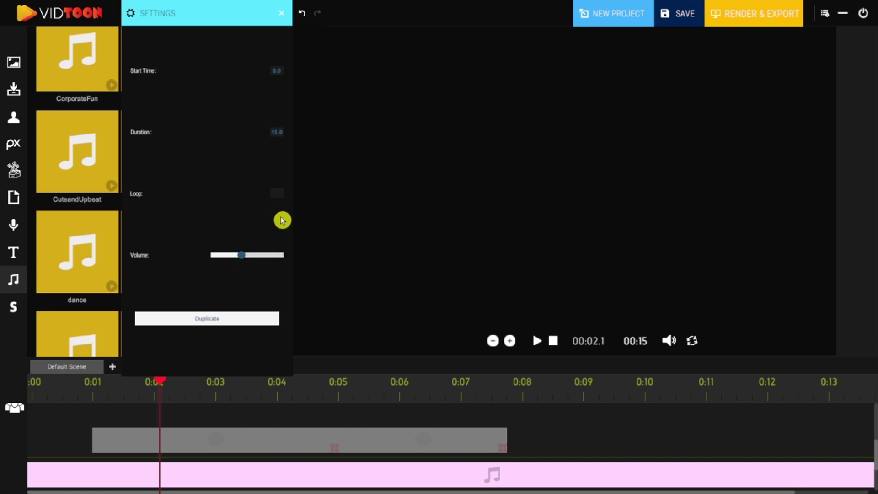
{"action": "left_click", "coordinate": [284, 13]}
{"action": "left_click", "coordinate": [553, 341]}
{"action": "left_click", "coordinate": [538, 341]}
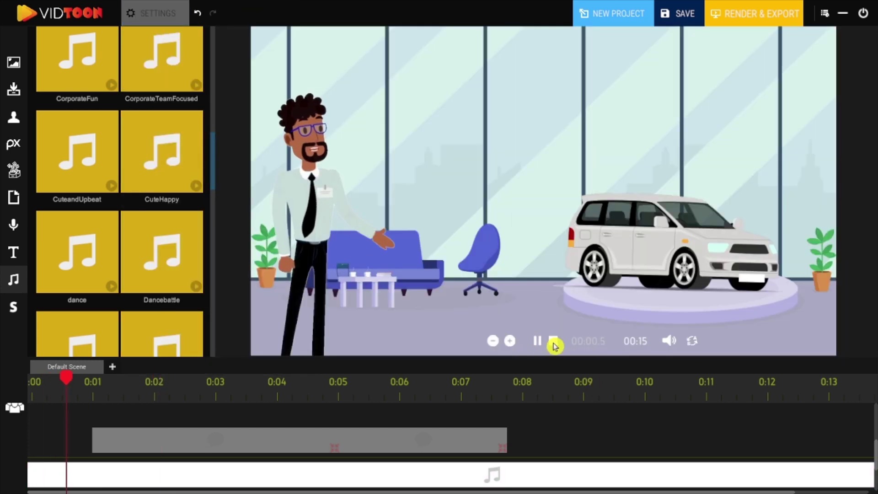
{"action": "left_click", "coordinate": [553, 341]}
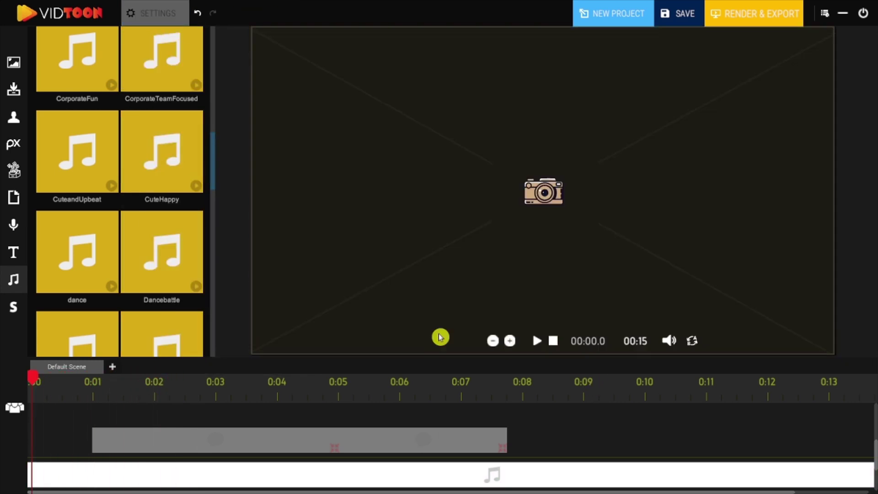
- Move the playhead to 1 second and import CarDealer-malea (1).mp3 from the Desktop into the music library
{"action": "left_click_drag", "start_coordinate": [215, 173], "coordinate": [206, 349]}
{"action": "left_click", "coordinate": [89, 396]}
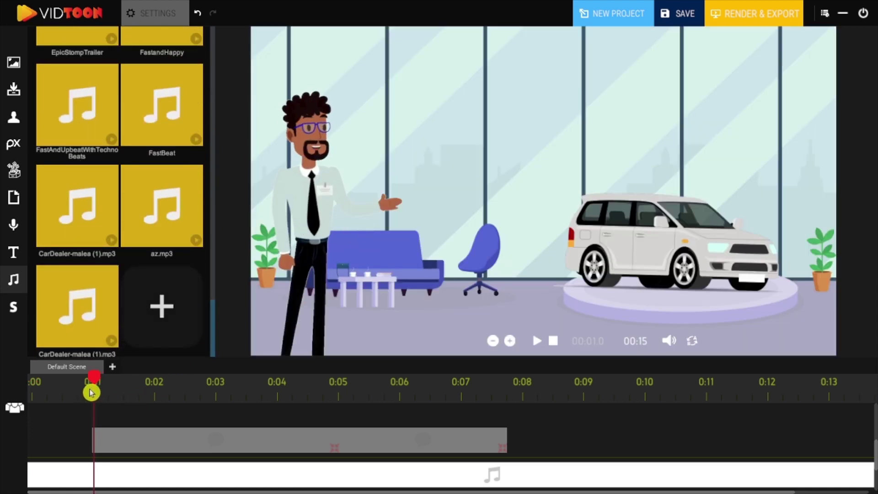
{"action": "left_click", "coordinate": [161, 310]}
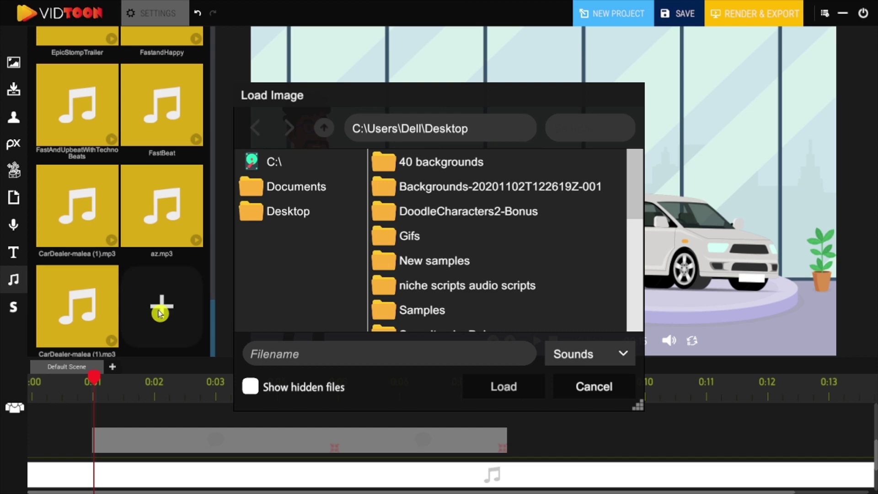
{"action": "scroll", "coordinate": [486, 251], "scroll_direction": "down", "scroll_amount": 5}
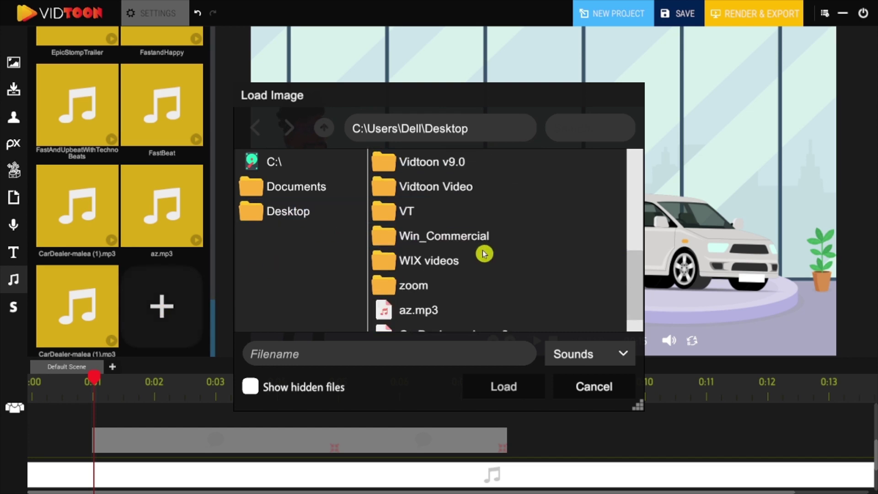
{"action": "left_click", "coordinate": [478, 323]}
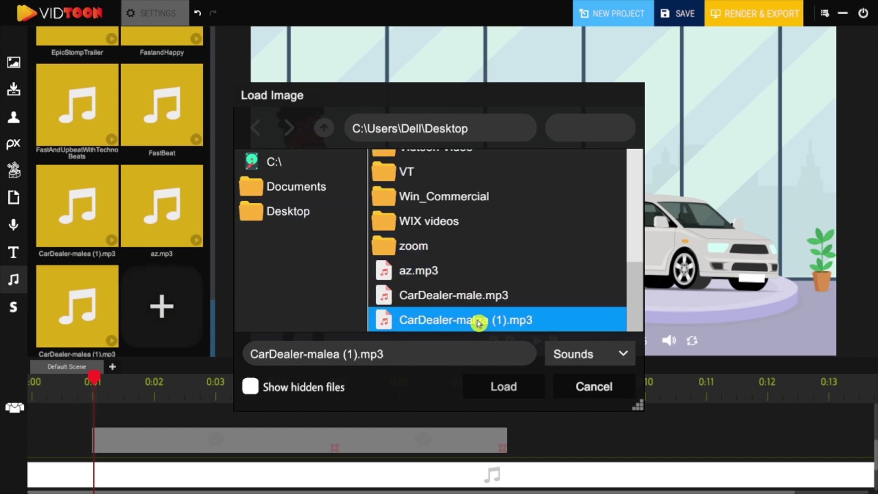
{"action": "left_click", "coordinate": [511, 385]}
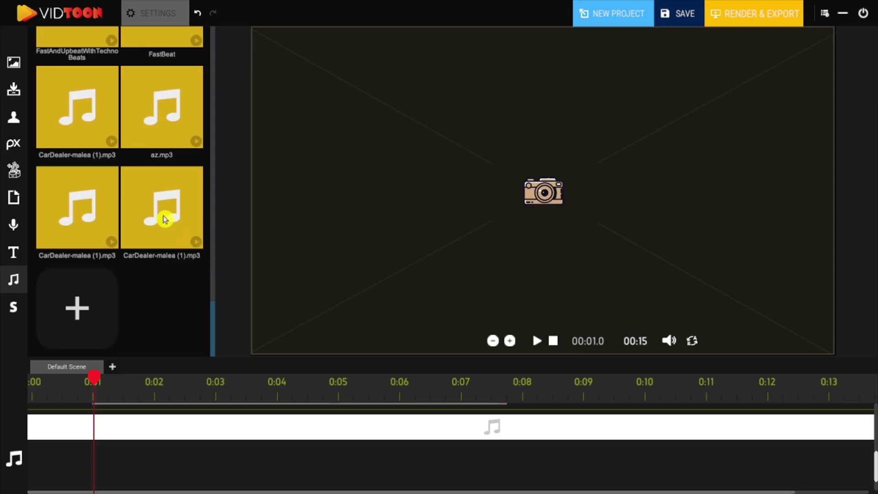
- Place the CarDealer-malea (1).mp3 voice-over at 1 second on the music timeline, adjust its volume and play the video
{"action": "left_click_drag", "start_coordinate": [182, 366], "coordinate": [149, 462]}
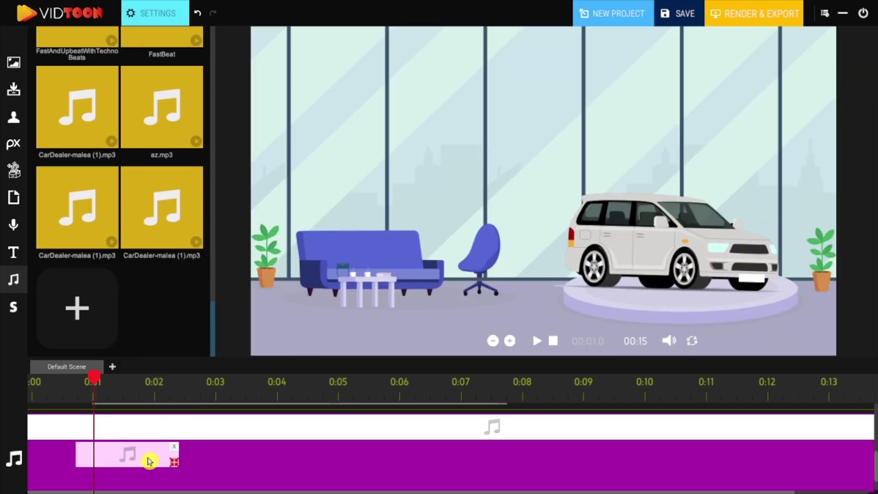
{"action": "left_click", "coordinate": [176, 7]}
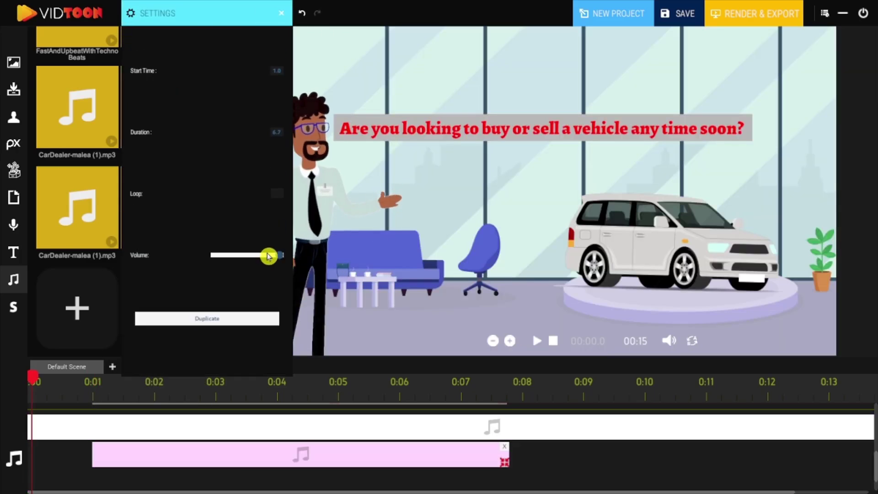
{"action": "left_click_drag", "start_coordinate": [281, 258], "coordinate": [270, 254]}
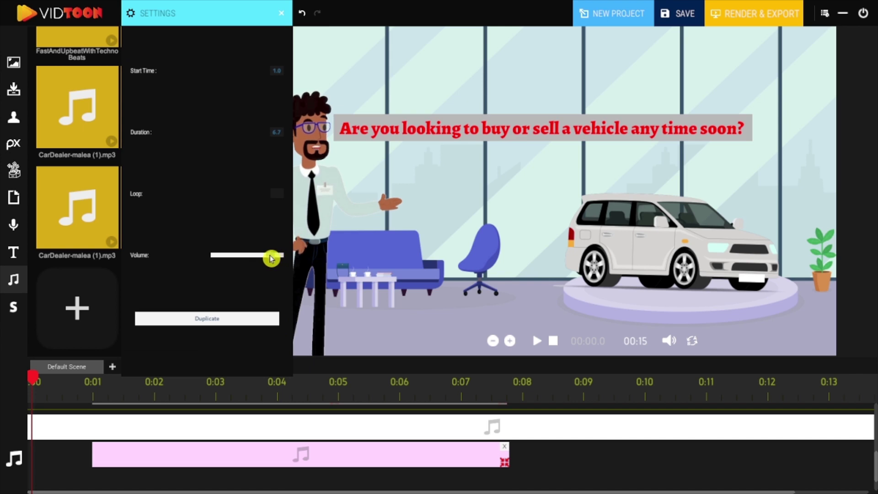
{"action": "left_click", "coordinate": [554, 342]}
{"action": "left_click", "coordinate": [537, 341]}
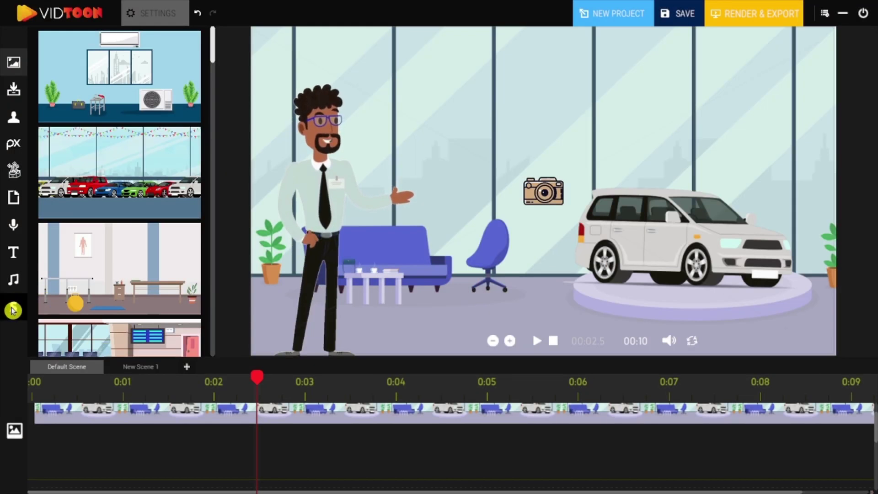
- Show the project's scene list and add a new scene
{"action": "left_click", "coordinate": [13, 311]}
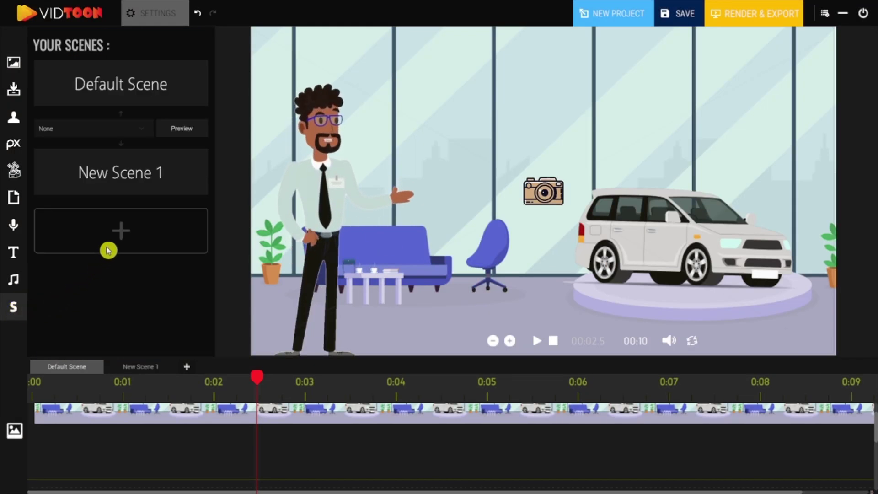
{"action": "left_click", "coordinate": [124, 228]}
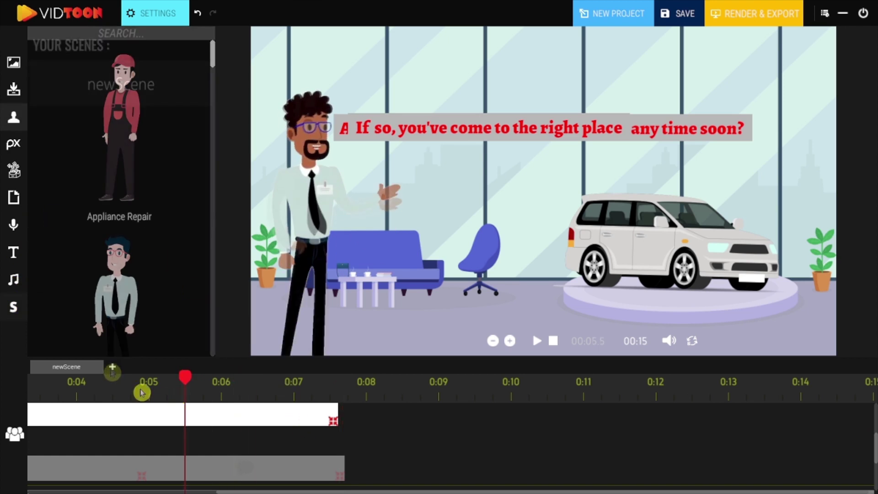
{"action": "left_click", "coordinate": [112, 366]}
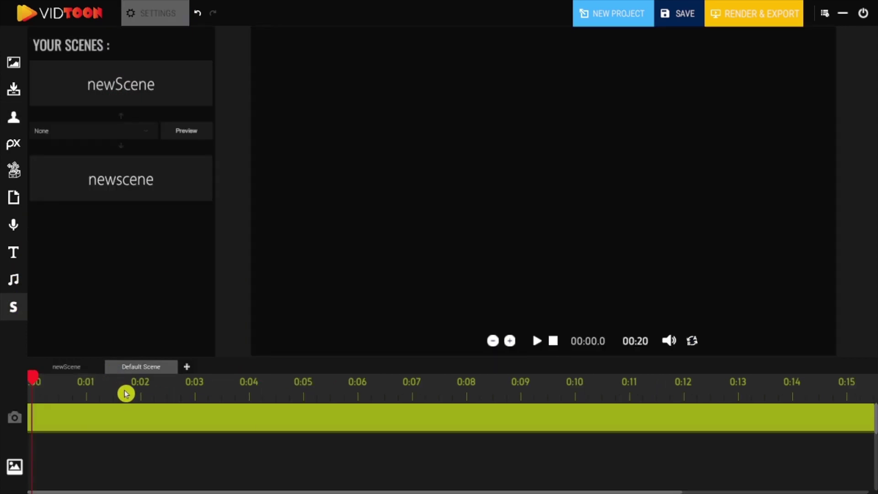
- Place the background with the row of colourful cars in the new scene and enlarge it to fill the canvas
{"action": "left_click", "coordinate": [14, 62]}
{"action": "left_click_drag", "start_coordinate": [69, 170], "coordinate": [311, 71]}
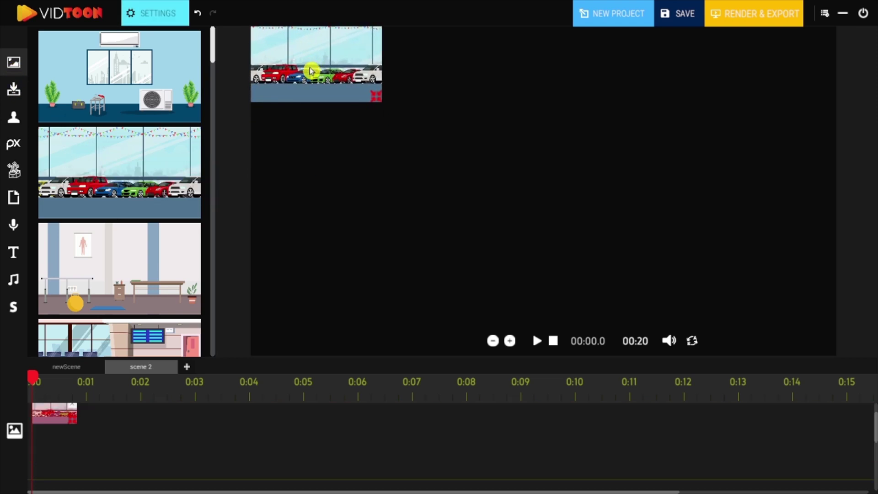
{"action": "left_click_drag", "start_coordinate": [379, 107], "coordinate": [875, 415]}
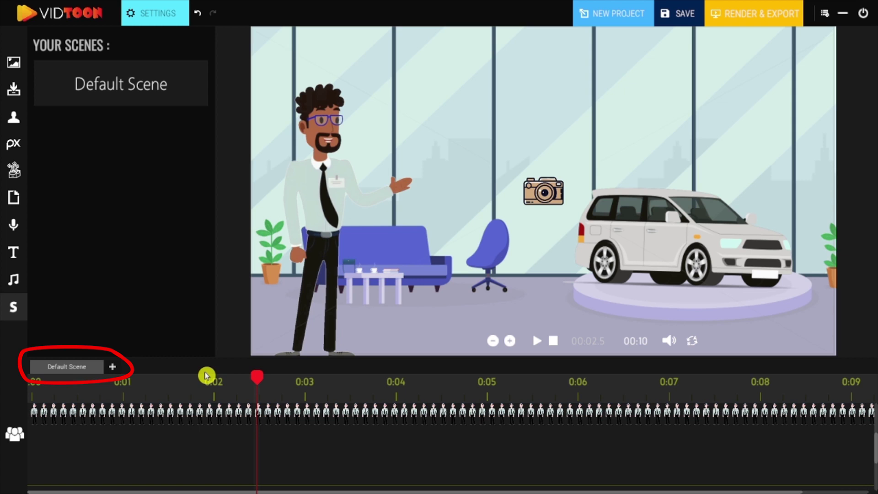
- Add two new scenes after the default one and rename New Scene 1 as "Scene 2"
{"action": "left_click", "coordinate": [114, 368]}
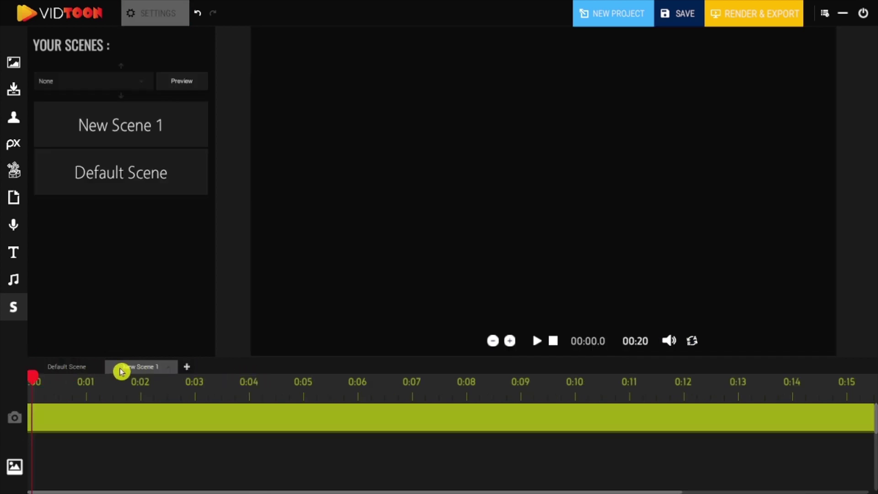
{"action": "left_click", "coordinate": [190, 368]}
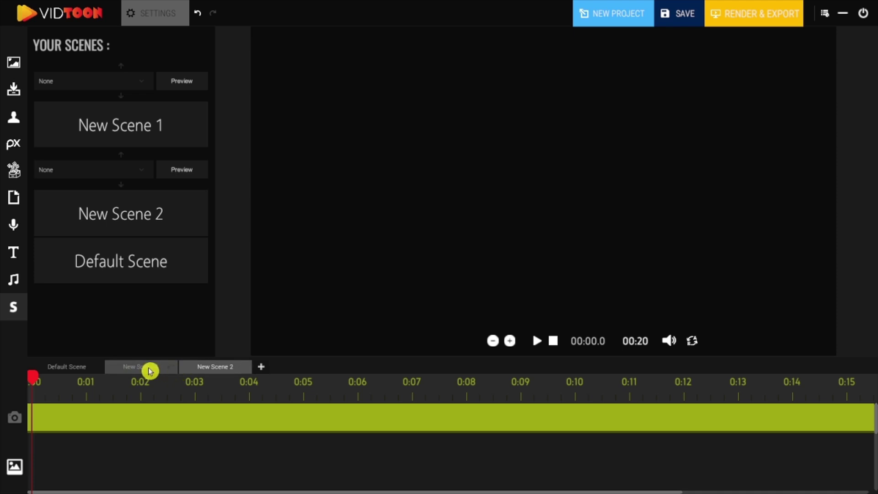
{"action": "double_click", "coordinate": [150, 371]}
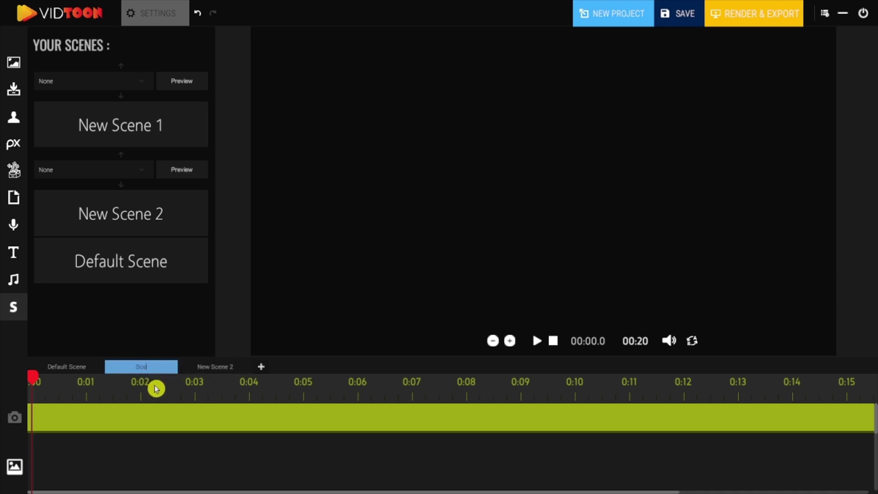
{"action": "type", "text": "Sce"}
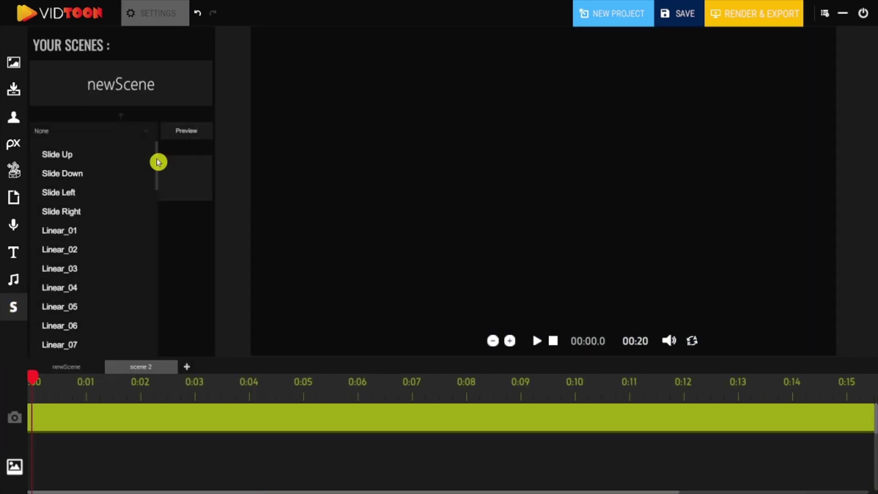
- Set the transition between newScene and scene 2 to Circle_04
{"action": "left_click_drag", "start_coordinate": [159, 161], "coordinate": [158, 170]}
{"action": "left_click_drag", "start_coordinate": [157, 173], "coordinate": [151, 261]}
{"action": "left_click", "coordinate": [86, 233]}
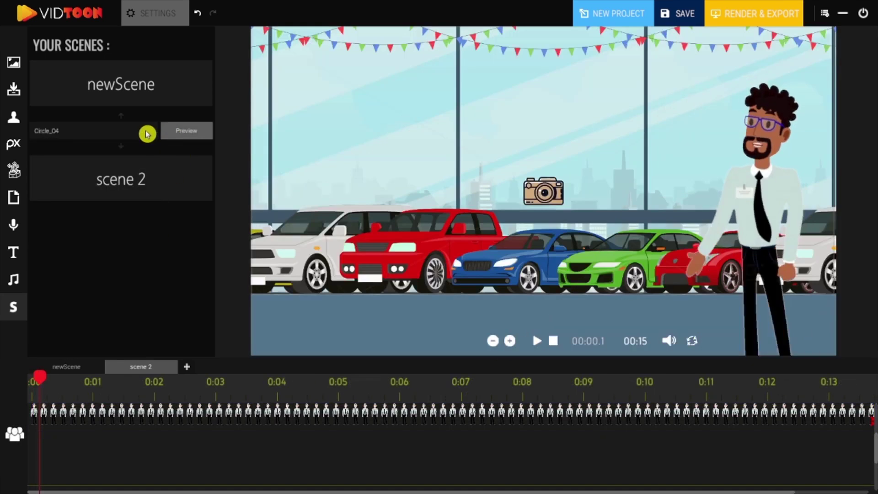
{"action": "left_click", "coordinate": [146, 133]}
{"action": "scroll", "coordinate": [99, 260], "scroll_direction": "down", "scroll_amount": 1}
{"action": "left_click", "coordinate": [78, 259]}
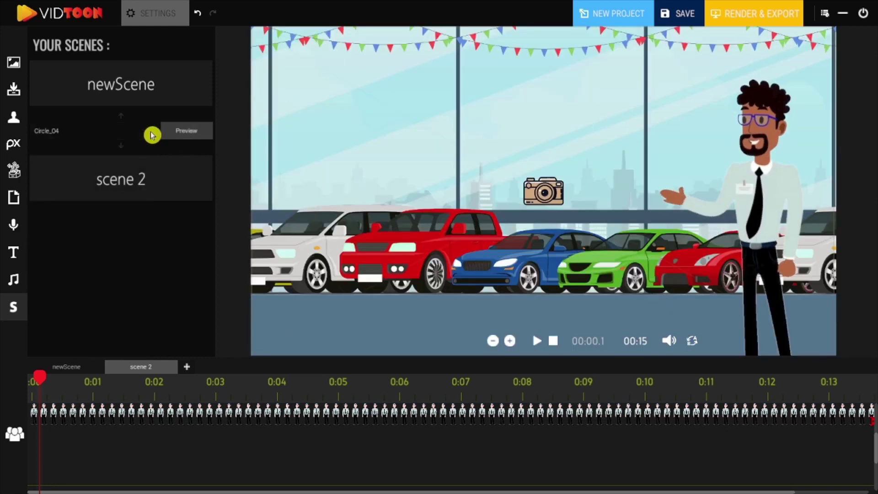
- Set the transition between the two scenes to Circle_06 and preview it
{"action": "left_click", "coordinate": [152, 133]}
{"action": "left_click", "coordinate": [78, 251]}
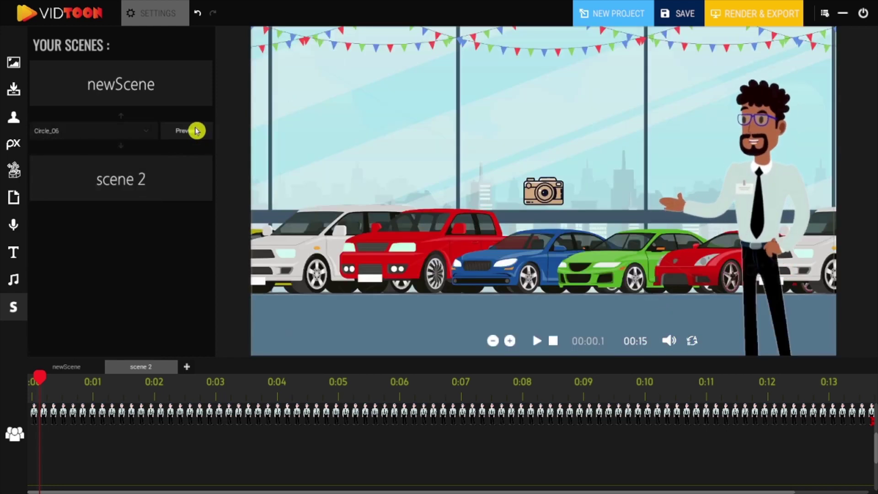
{"action": "left_click", "coordinate": [198, 131]}
- Change the transition between the two scenes to Triangle_01 and preview it
{"action": "left_click", "coordinate": [144, 133]}
{"action": "scroll", "coordinate": [79, 289], "scroll_direction": "down", "scroll_amount": 5}
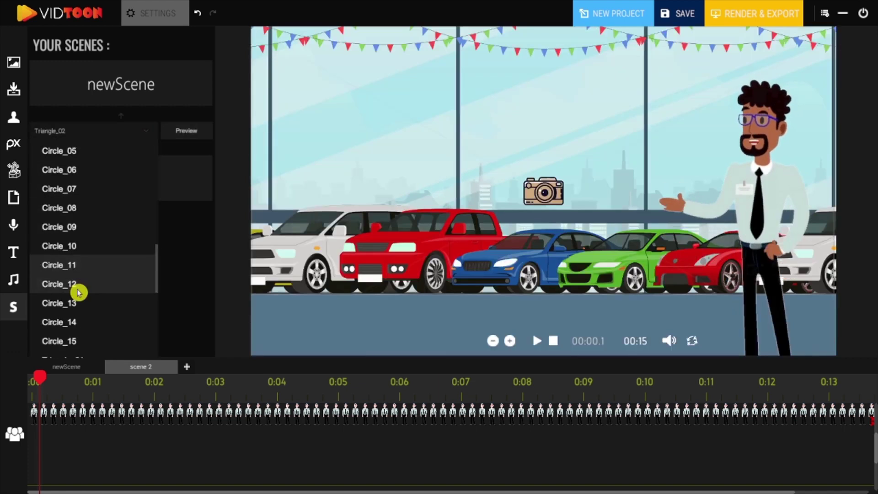
{"action": "scroll", "coordinate": [79, 289], "scroll_direction": "down", "scroll_amount": 3}
{"action": "left_click", "coordinate": [98, 292]}
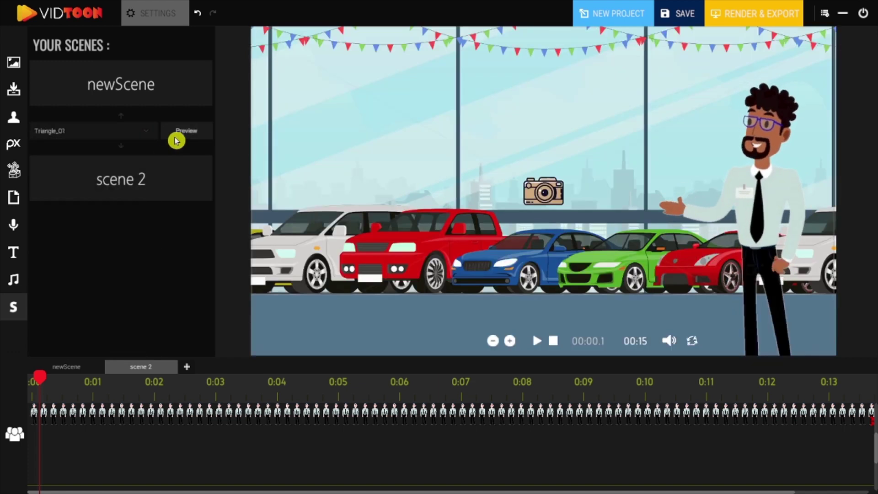
{"action": "left_click", "coordinate": [182, 133]}
- Change the scene transition to Diagonal Squares and preview it
{"action": "left_click", "coordinate": [148, 132]}
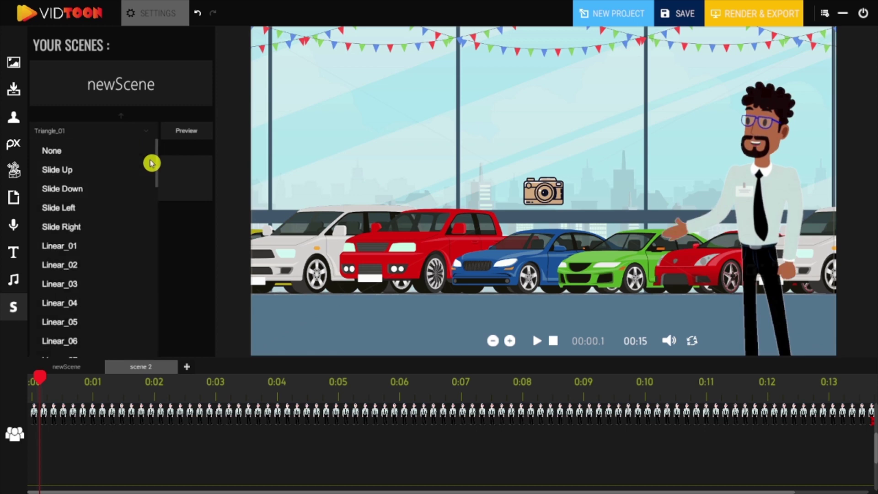
{"action": "scroll", "coordinate": [95, 205], "scroll_direction": "down", "scroll_amount": 12}
{"action": "left_click", "coordinate": [102, 200]}
{"action": "left_click", "coordinate": [190, 134]}
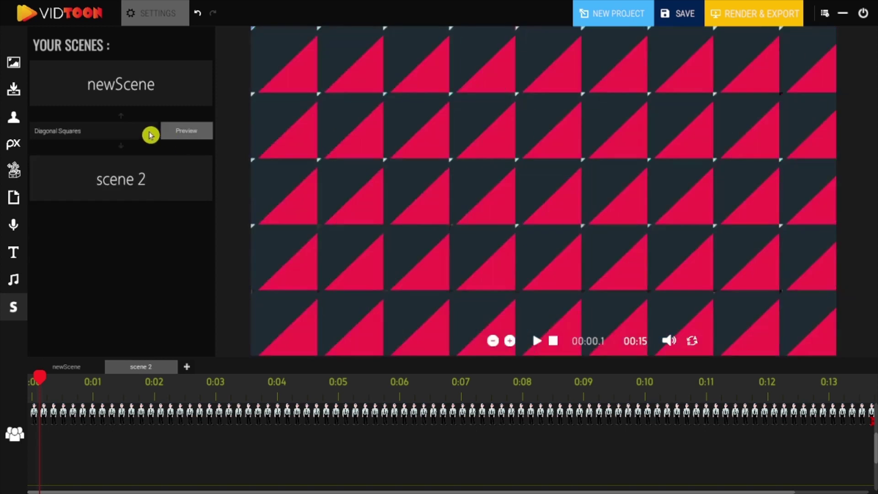
- Change the scene transition to Hexagon and preview it
{"action": "left_click", "coordinate": [147, 132]}
{"action": "scroll", "coordinate": [87, 241], "scroll_direction": "down", "scroll_amount": 12}
{"action": "left_click", "coordinate": [86, 223]}
{"action": "left_click", "coordinate": [173, 133]}
- Change the scene transition to Circles and preview it
{"action": "left_click", "coordinate": [146, 132]}
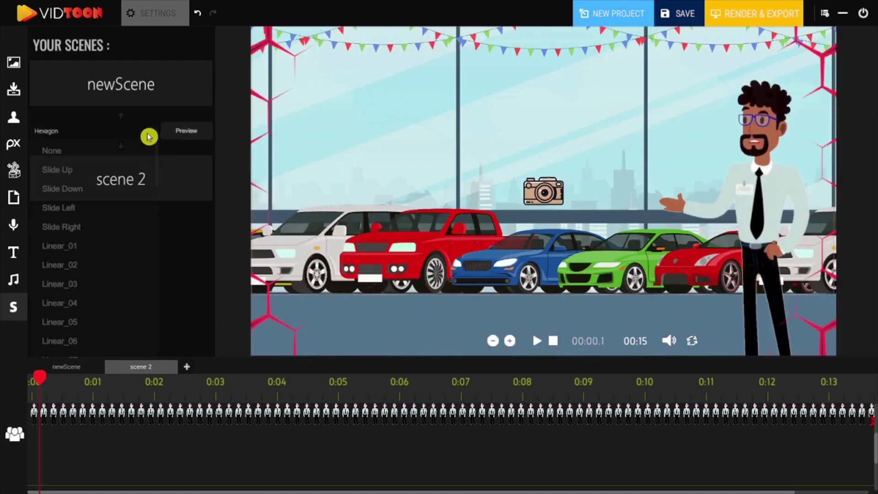
{"action": "scroll", "coordinate": [68, 190], "scroll_direction": "down", "scroll_amount": 12}
{"action": "left_click", "coordinate": [69, 185]}
{"action": "left_click", "coordinate": [162, 133]}
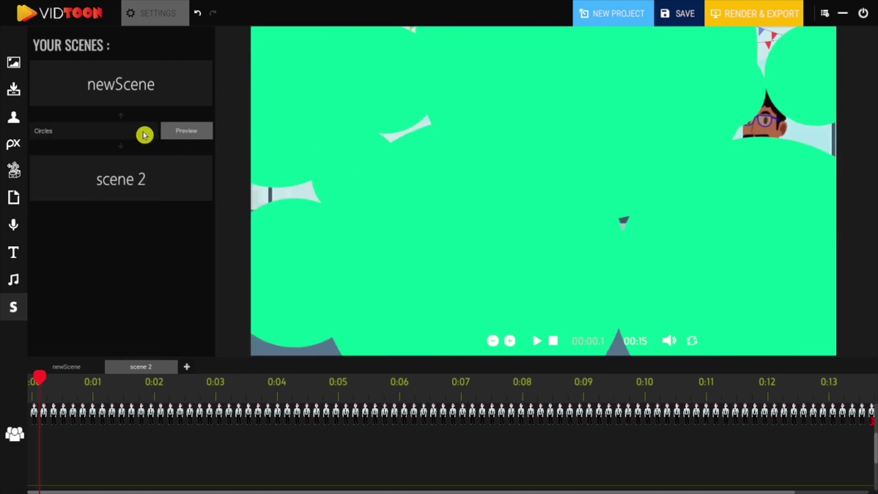
- Change the scene transition to Swirl and preview it
{"action": "left_click", "coordinate": [143, 133]}
{"action": "scroll", "coordinate": [142, 339], "scroll_direction": "down", "scroll_amount": 6}
{"action": "scroll", "coordinate": [142, 339], "scroll_direction": "down", "scroll_amount": 5}
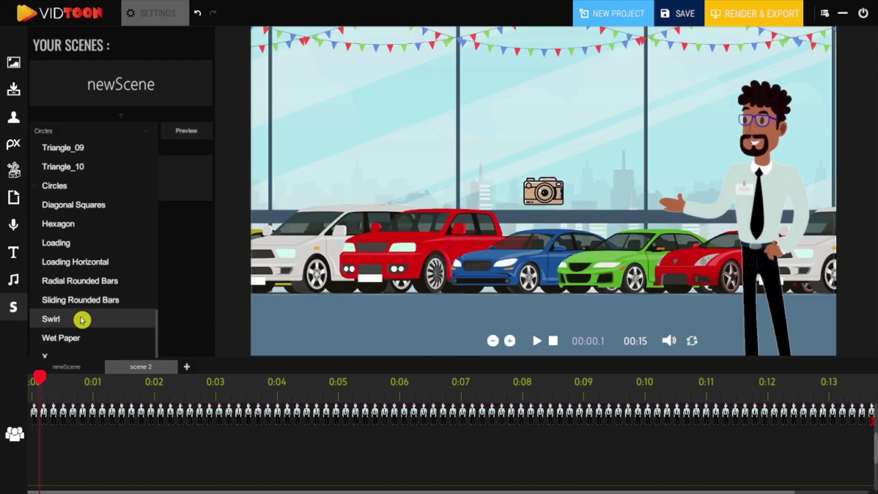
{"action": "left_click", "coordinate": [81, 316]}
{"action": "left_click", "coordinate": [186, 132]}
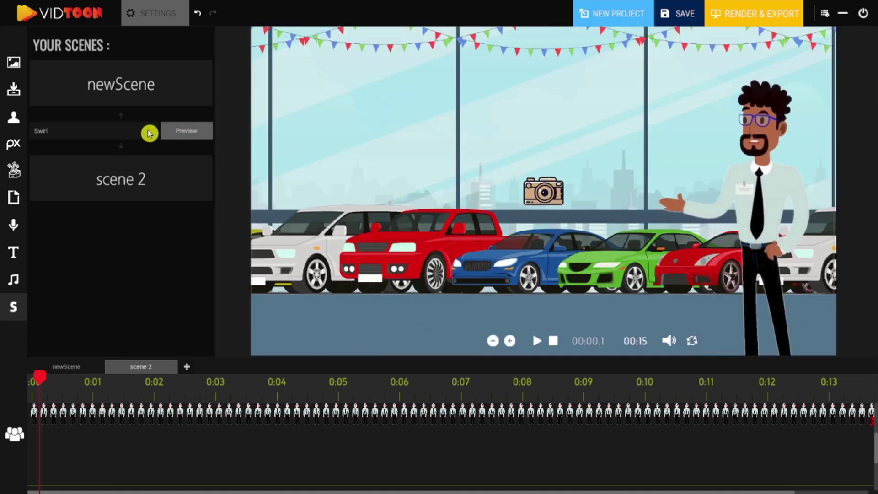
- Set the transition between newScene and scene 2 to Wet Paper and preview it
{"action": "left_click", "coordinate": [153, 146]}
{"action": "scroll", "coordinate": [146, 320], "scroll_direction": "down", "scroll_amount": 10}
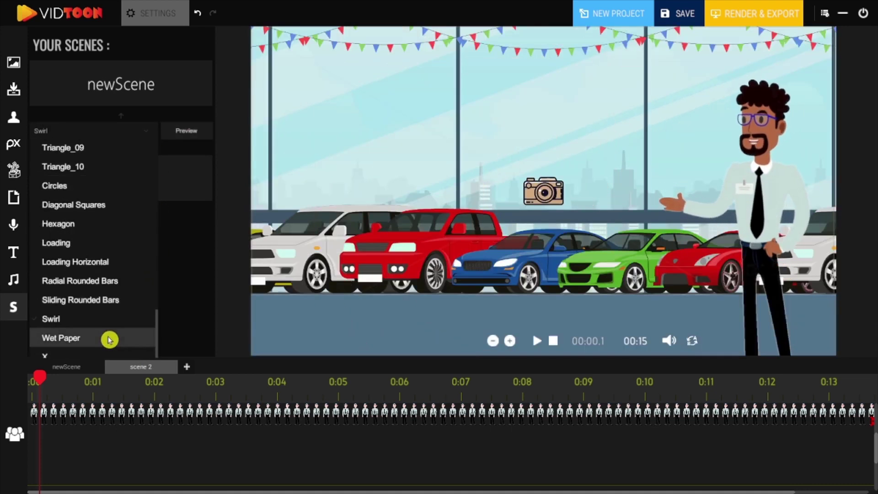
{"action": "left_click", "coordinate": [109, 339]}
{"action": "left_click", "coordinate": [164, 134]}
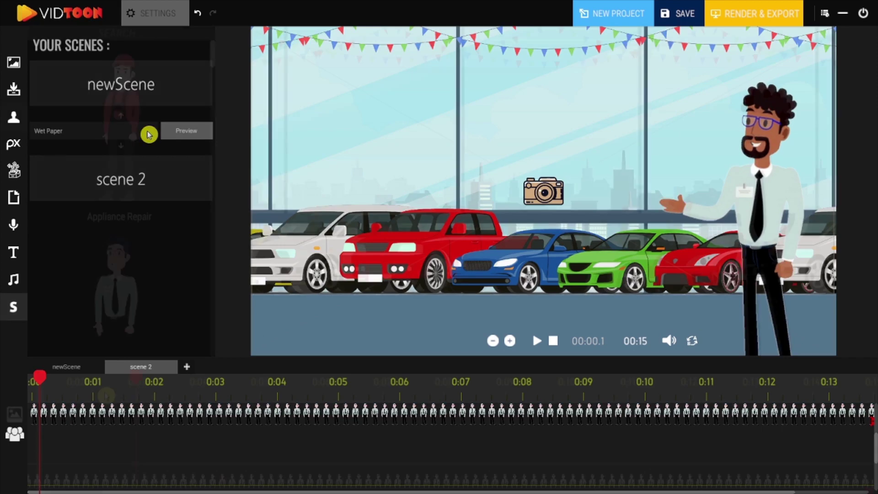
- Save the project to the Desktop under the name "Car die"
{"action": "left_click", "coordinate": [685, 15]}
{"action": "triple_click", "coordinate": [347, 354]}
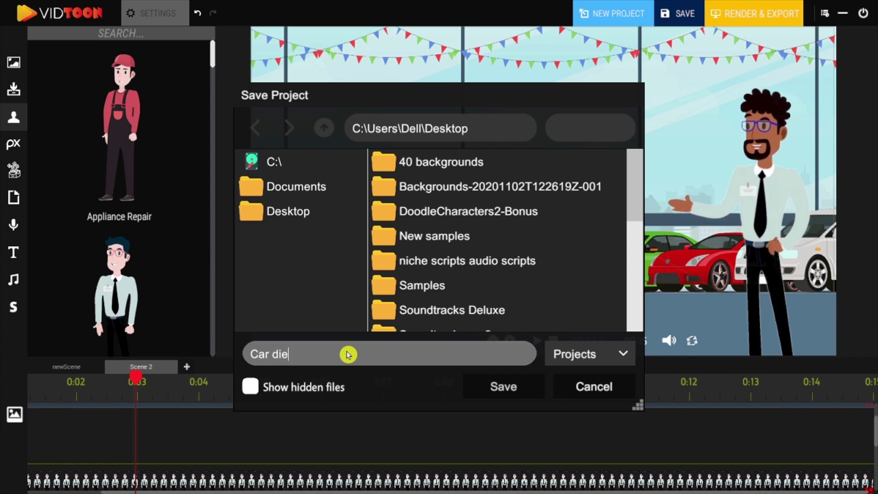
{"action": "type", "text": "Car d"}
{"action": "key", "text": "Return"}
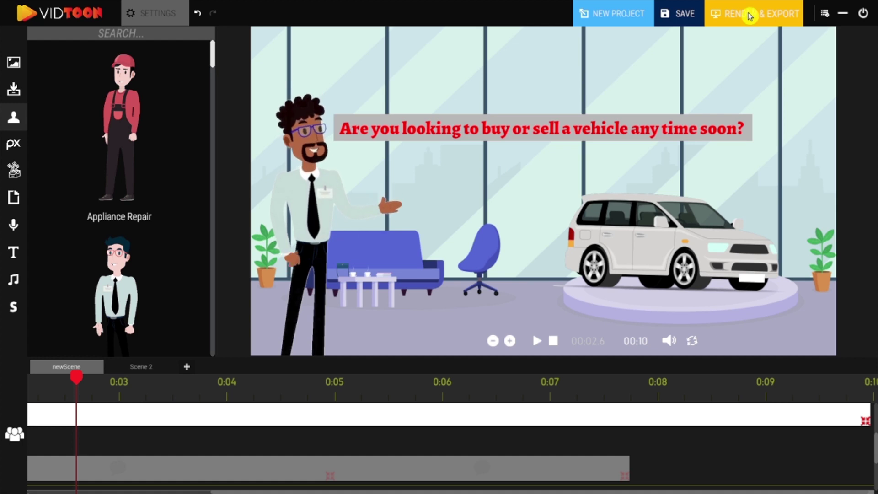
- Render the video and export it to the Desktop as Output
{"action": "left_click", "coordinate": [750, 16]}
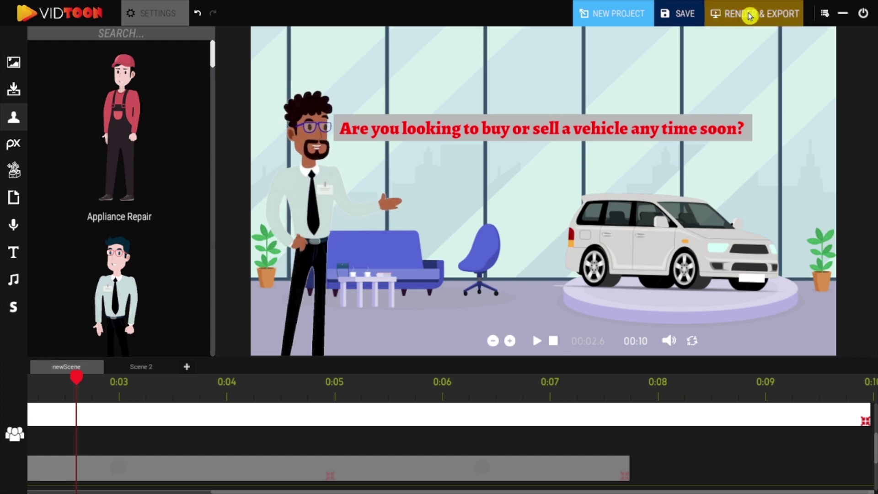
{"action": "left_click", "coordinate": [553, 348]}
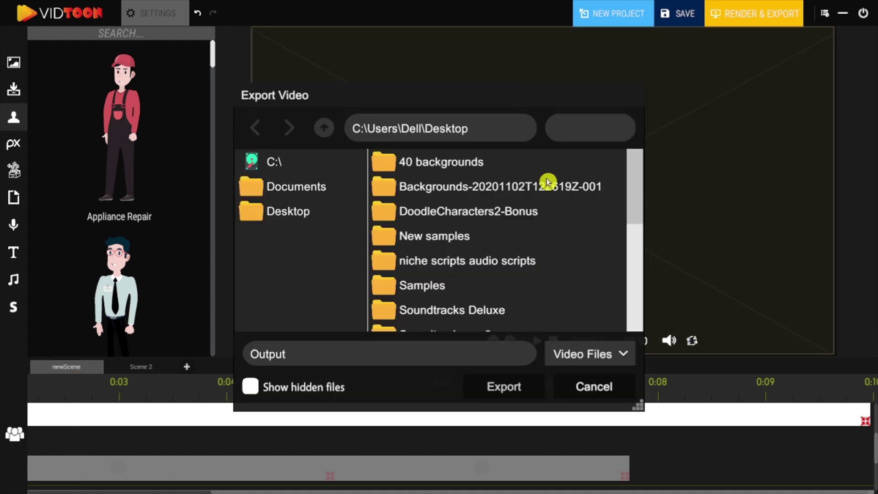
{"action": "left_click", "coordinate": [498, 384]}
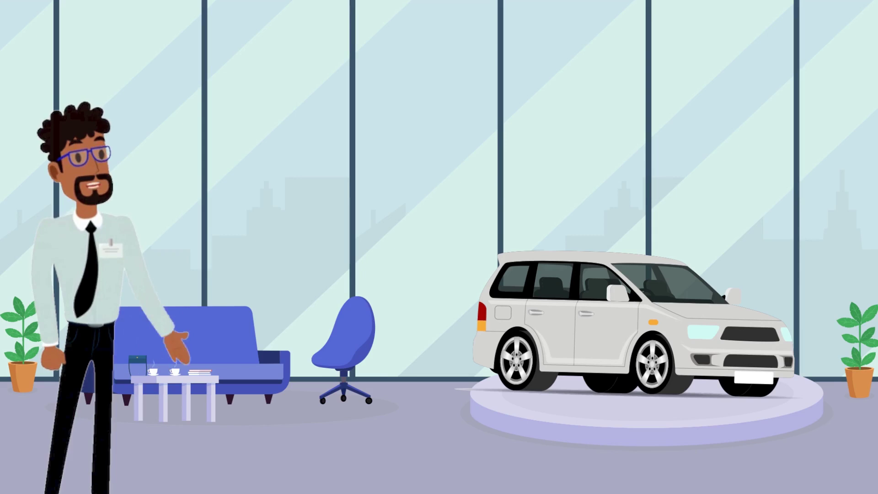